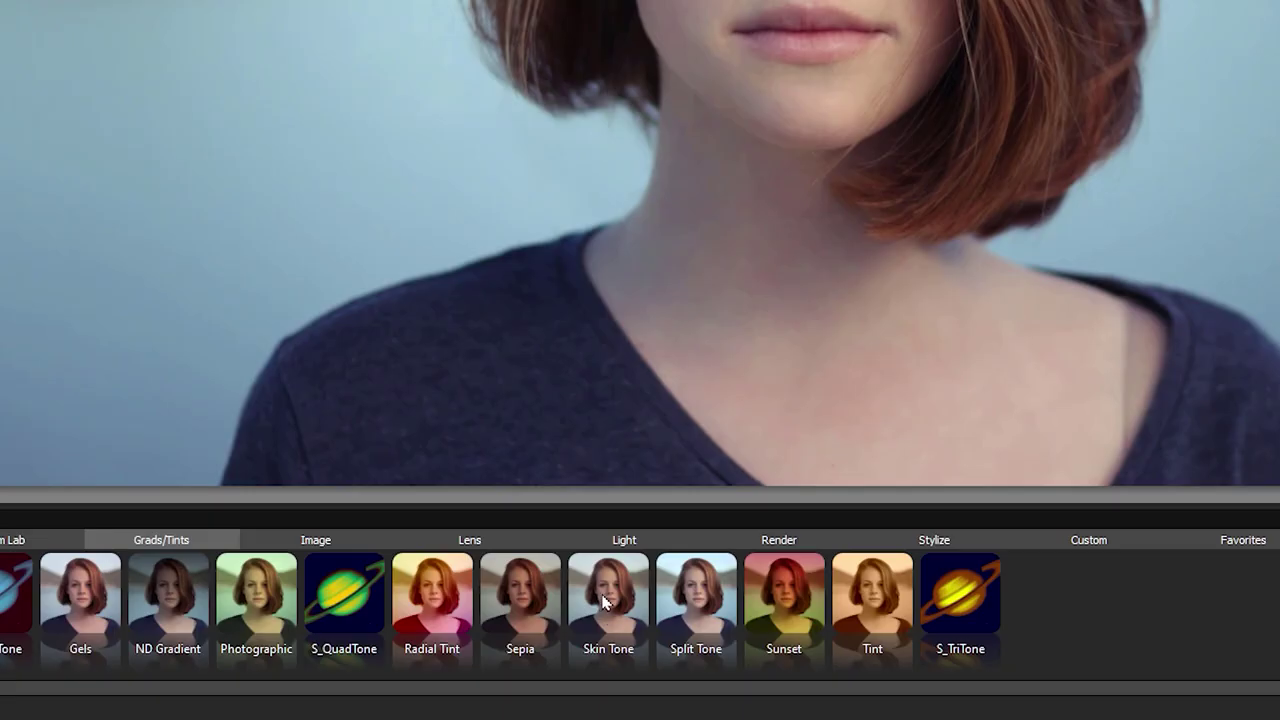
- Apply the Skin Tone filter with the Skintone 9 preset and add an EZMask to the effect
click(500, 665)
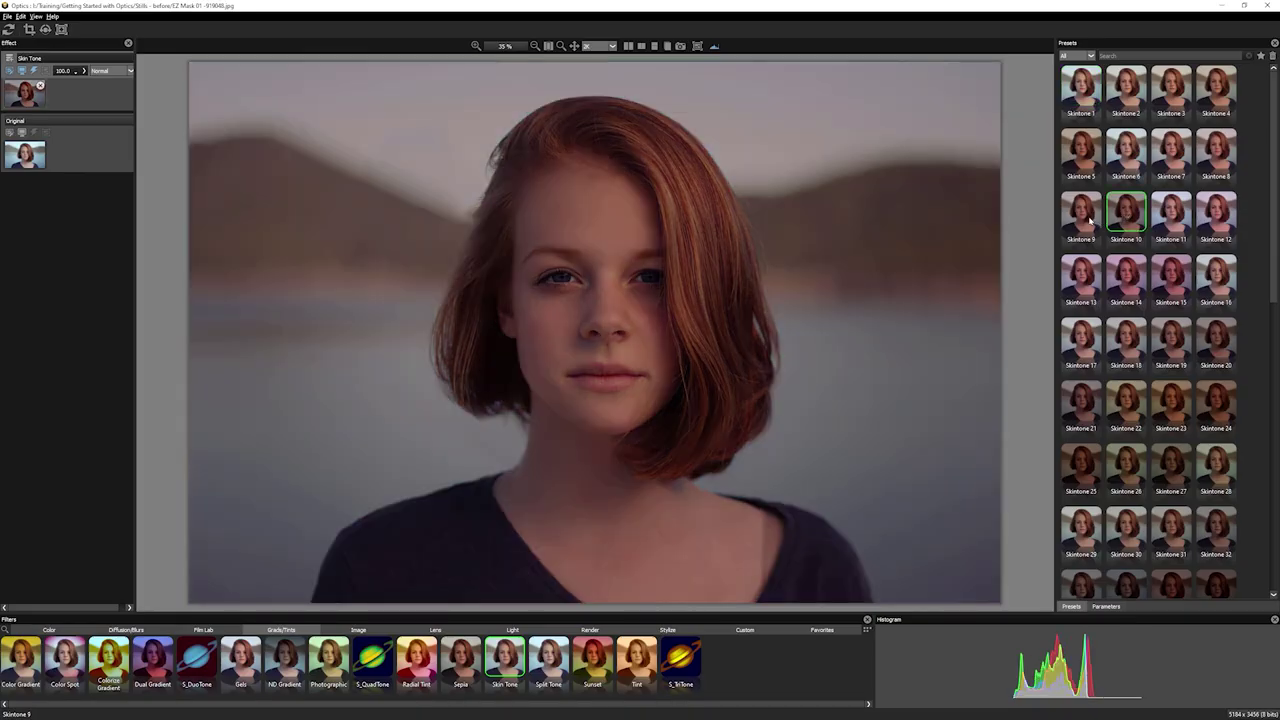
click(1094, 220)
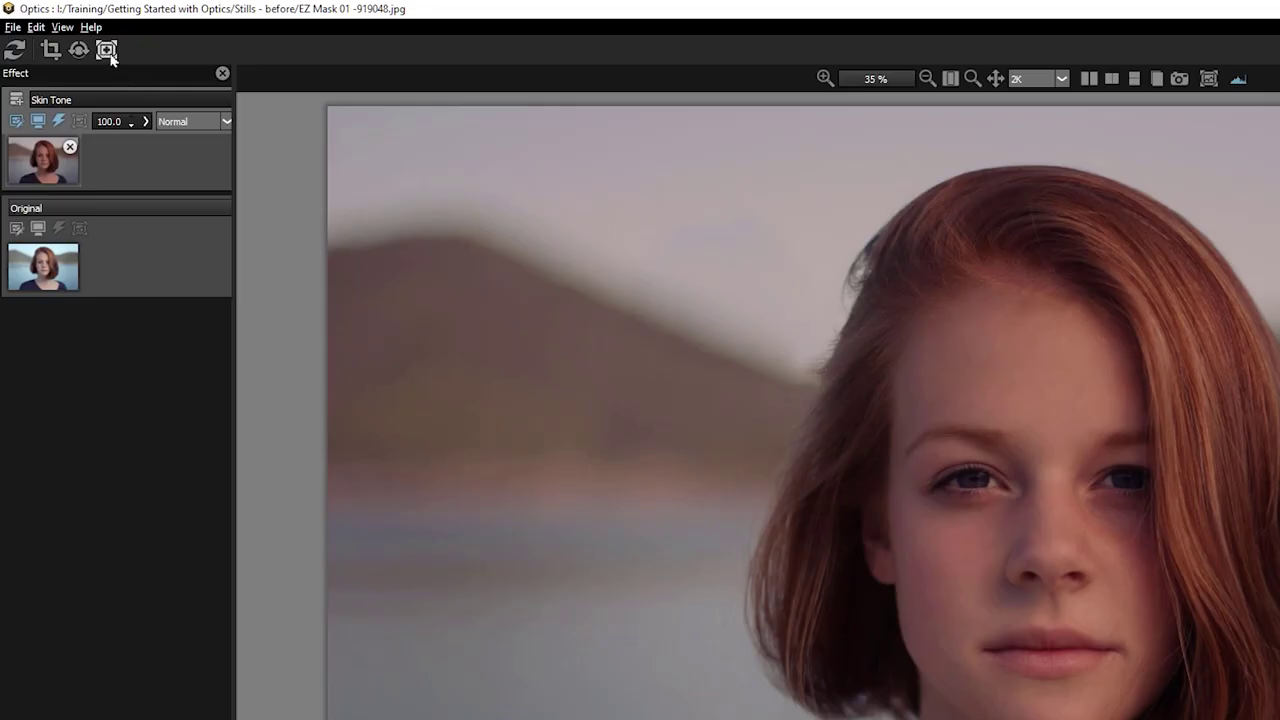
click(61, 29)
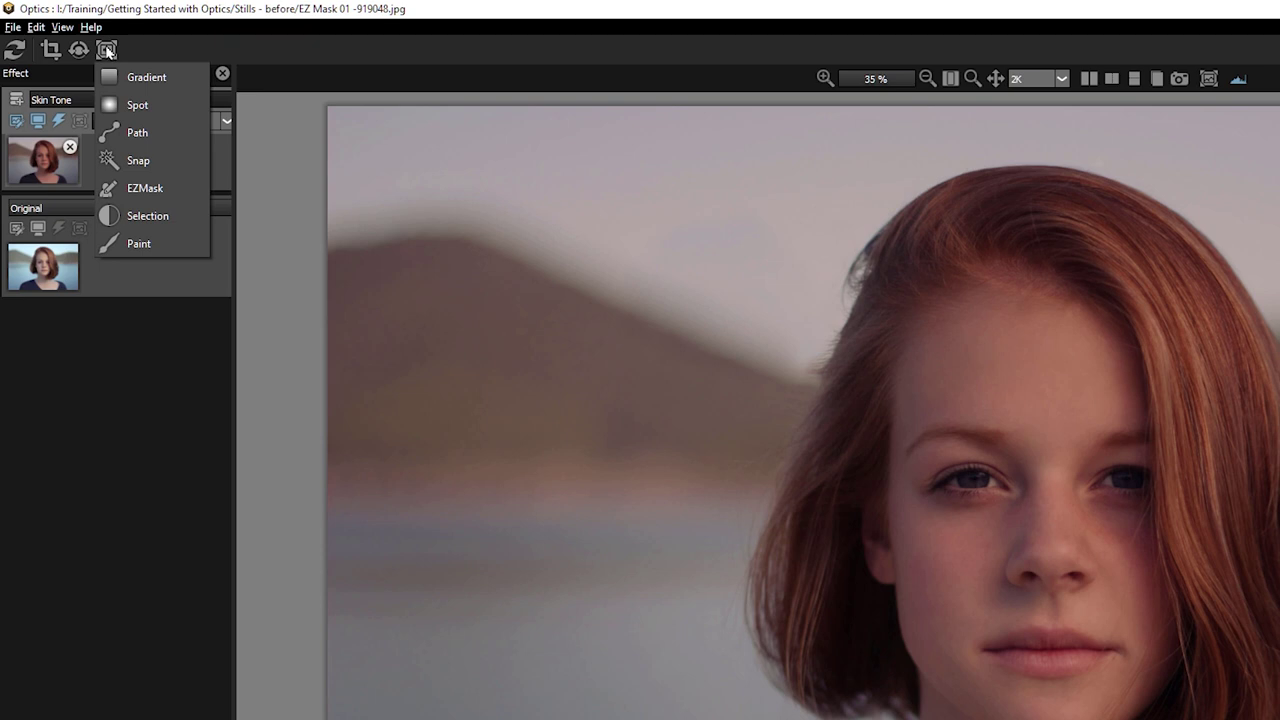
click(195, 198)
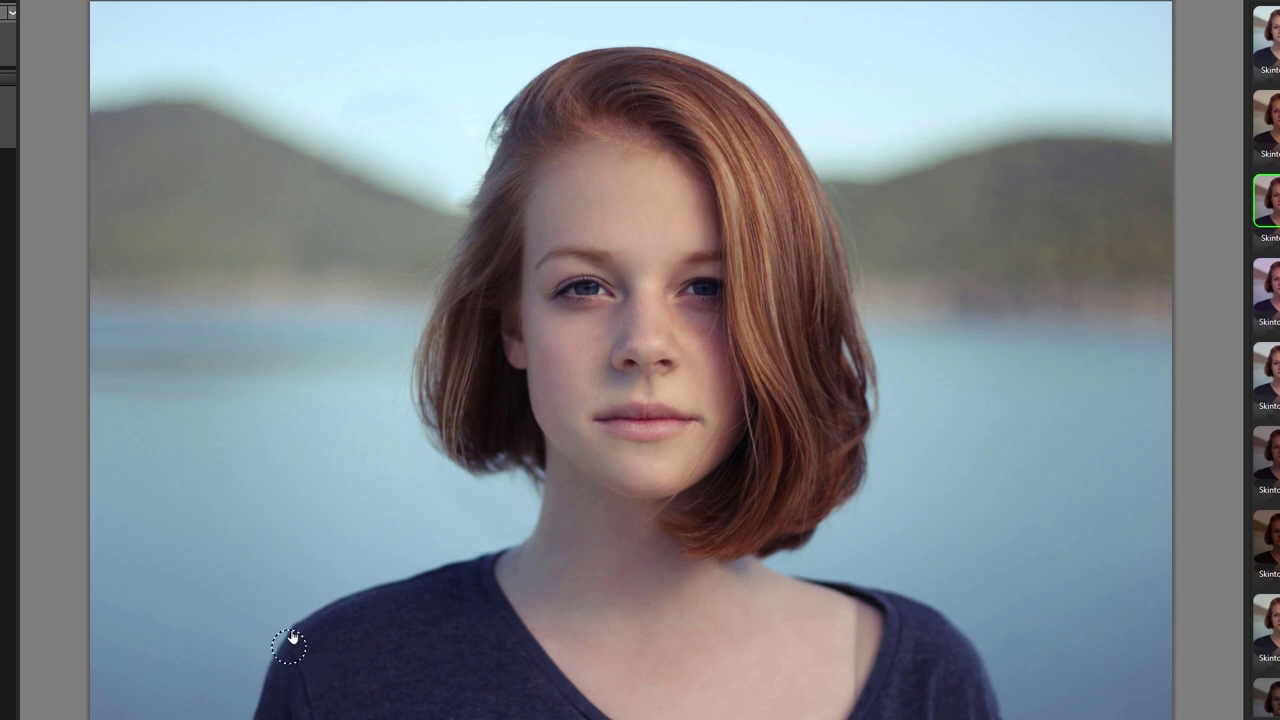
- Paint a green foreground stroke inside the woman's outline and red background strokes around her on both sides, and generate the mask
mouse_move(286, 641)
mouse_down()
mouse_move(343, 643)
mouse_move(300, 650)
mouse_up()
mouse_move(280, 705)
mouse_down()
mouse_move(342, 643)
mouse_move(518, 583)
mouse_move(582, 522)
mouse_move(577, 437)
mouse_move(471, 384)
mouse_move(496, 269)
mouse_move(554, 128)
mouse_move(603, 92)
mouse_move(662, 87)
mouse_move(762, 155)
mouse_move(806, 236)
mouse_move(813, 457)
mouse_move(721, 524)
mouse_move(719, 557)
mouse_move(739, 584)
mouse_move(901, 618)
mouse_move(935, 642)
mouse_move(962, 718)
mouse_up()
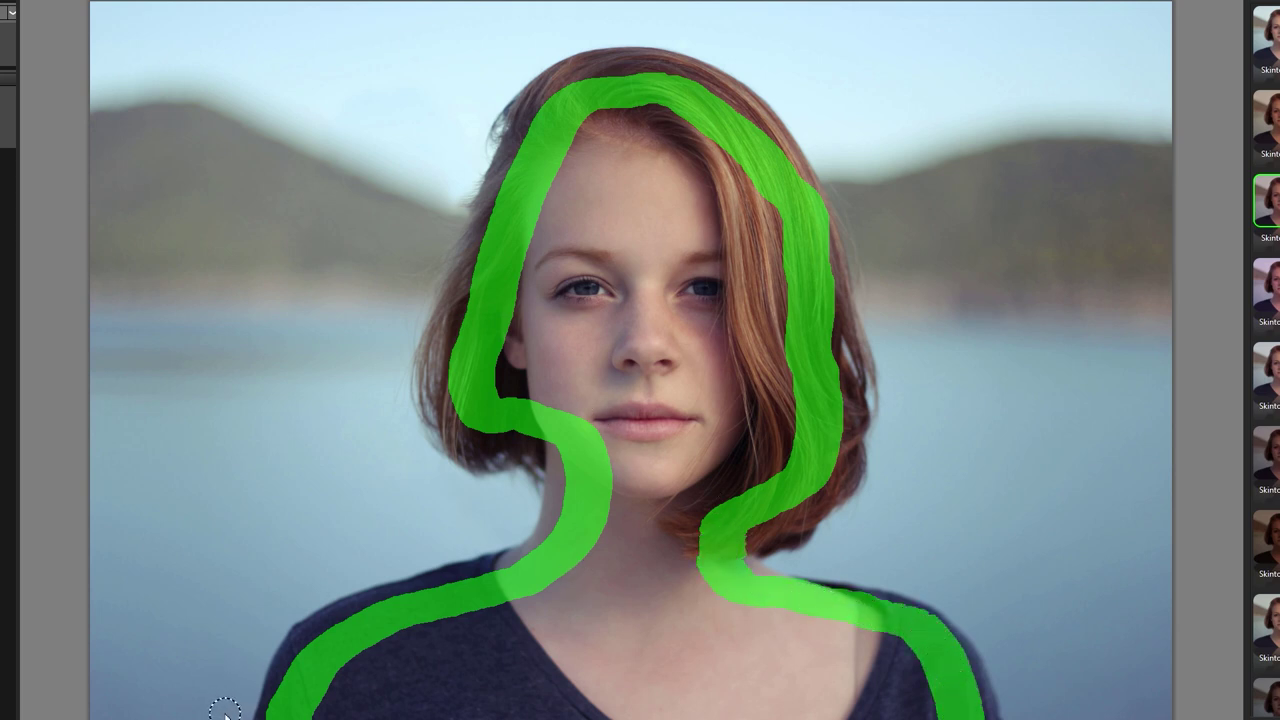
mouse_move(214, 708)
mouse_down()
mouse_move(256, 622)
mouse_move(305, 565)
mouse_move(401, 522)
mouse_move(475, 511)
mouse_move(415, 466)
mouse_move(372, 388)
mouse_move(384, 210)
mouse_move(443, 77)
mouse_move(572, 3)
mouse_up()
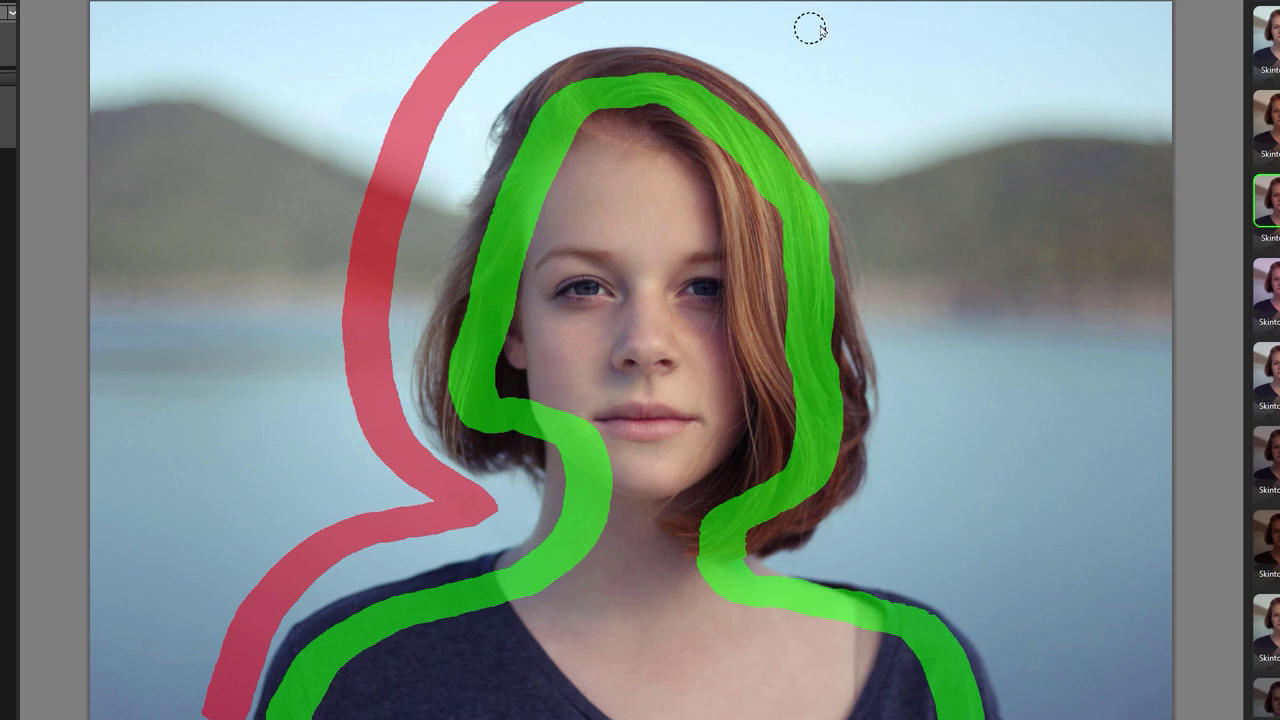
mouse_move(800, 20)
mouse_down()
mouse_move(885, 92)
mouse_move(938, 209)
mouse_move(979, 354)
mouse_move(934, 494)
mouse_move(1138, 698)
mouse_up()
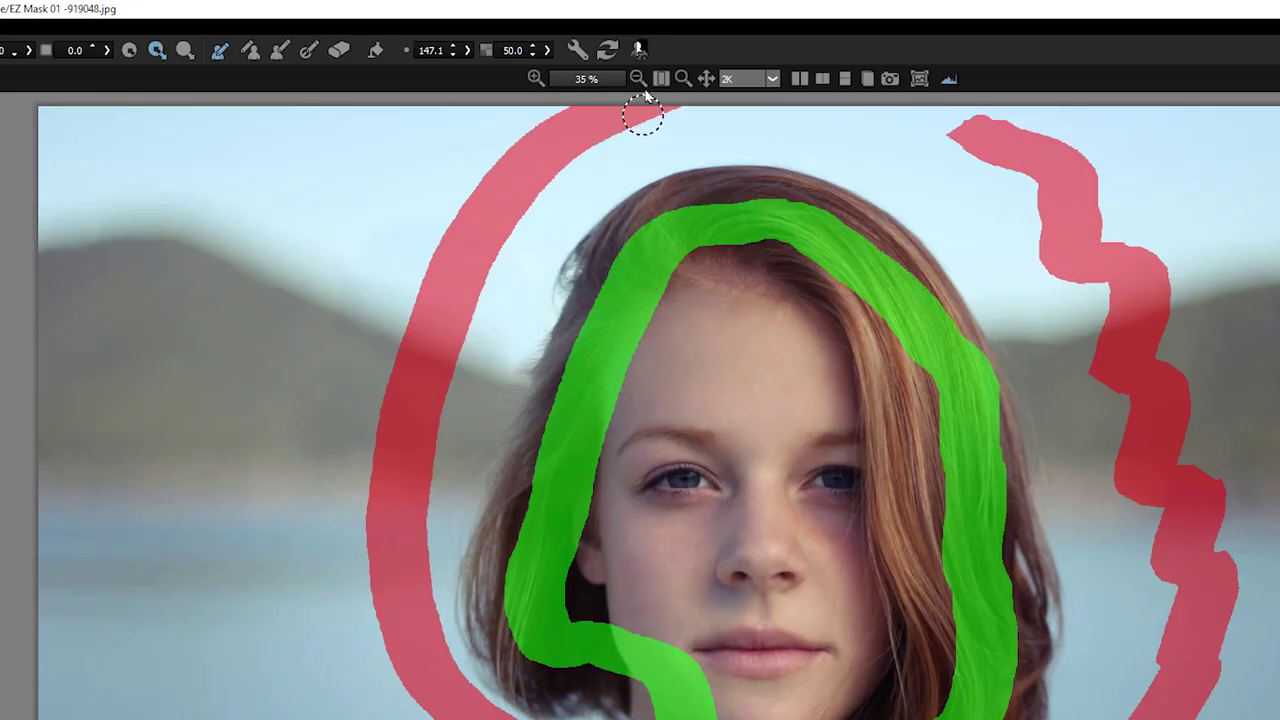
click(640, 52)
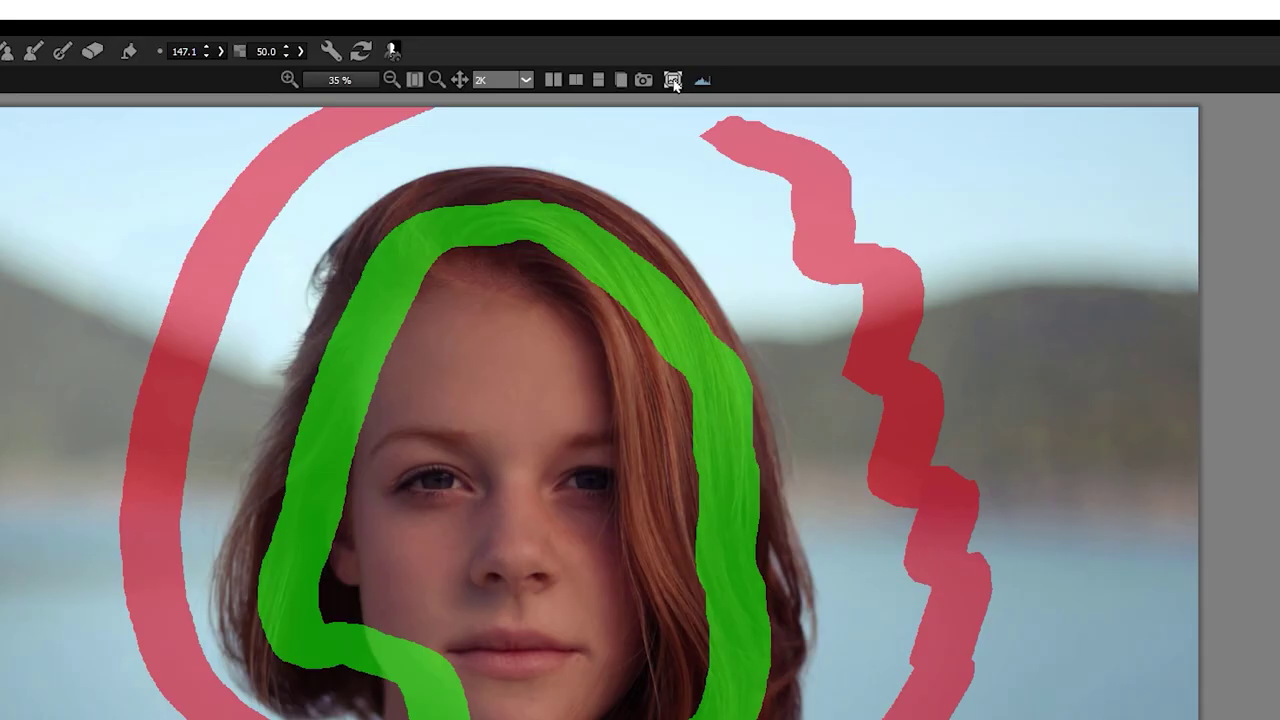
- Show the black-and-white mask in the viewer and set the opacity of the painted strokes to 27
click(673, 80)
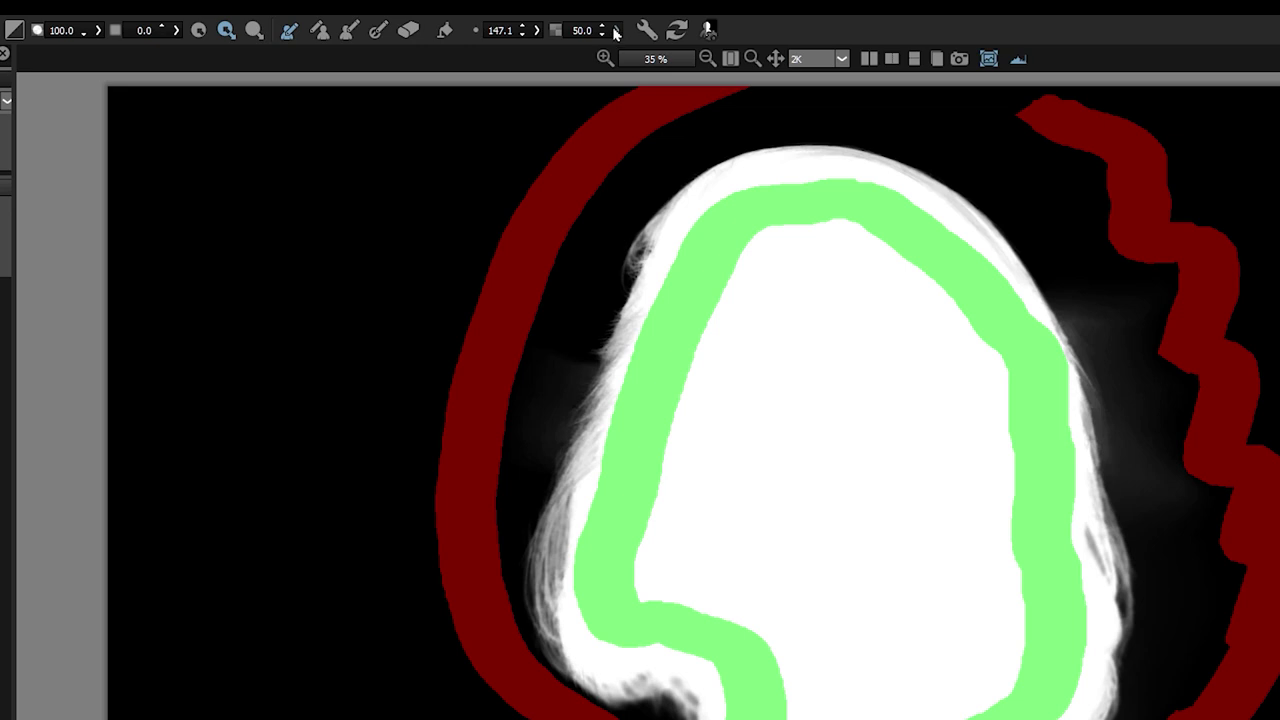
click(615, 30)
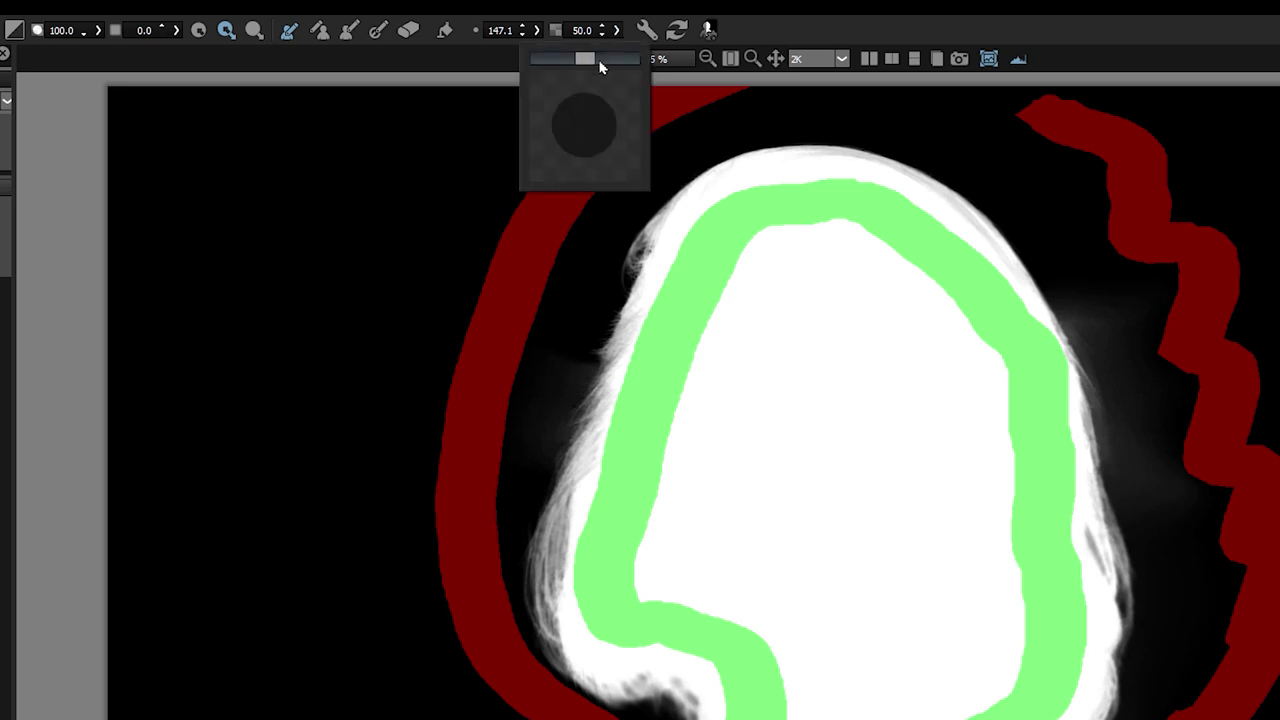
mouse_move(603, 57)
mouse_down()
mouse_move(531, 71)
mouse_move(627, 87)
mouse_move(511, 91)
mouse_move(611, 91)
mouse_move(517, 103)
mouse_up()
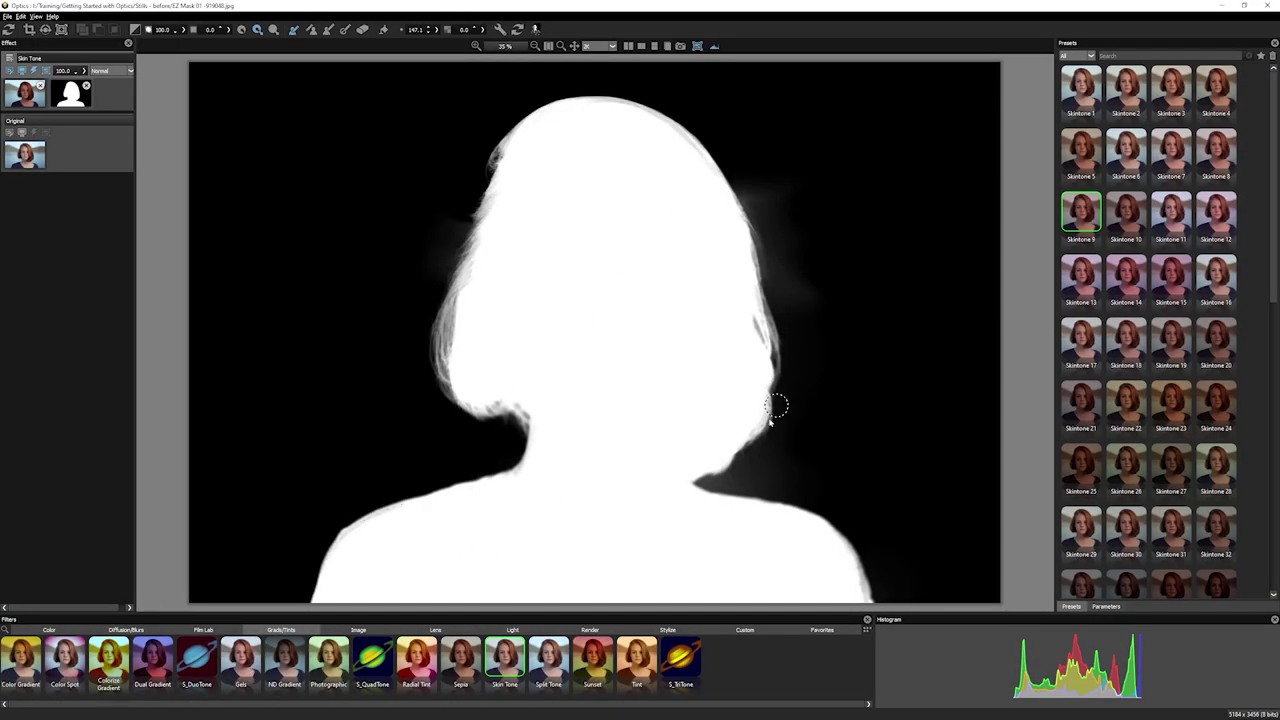
click(482, 31)
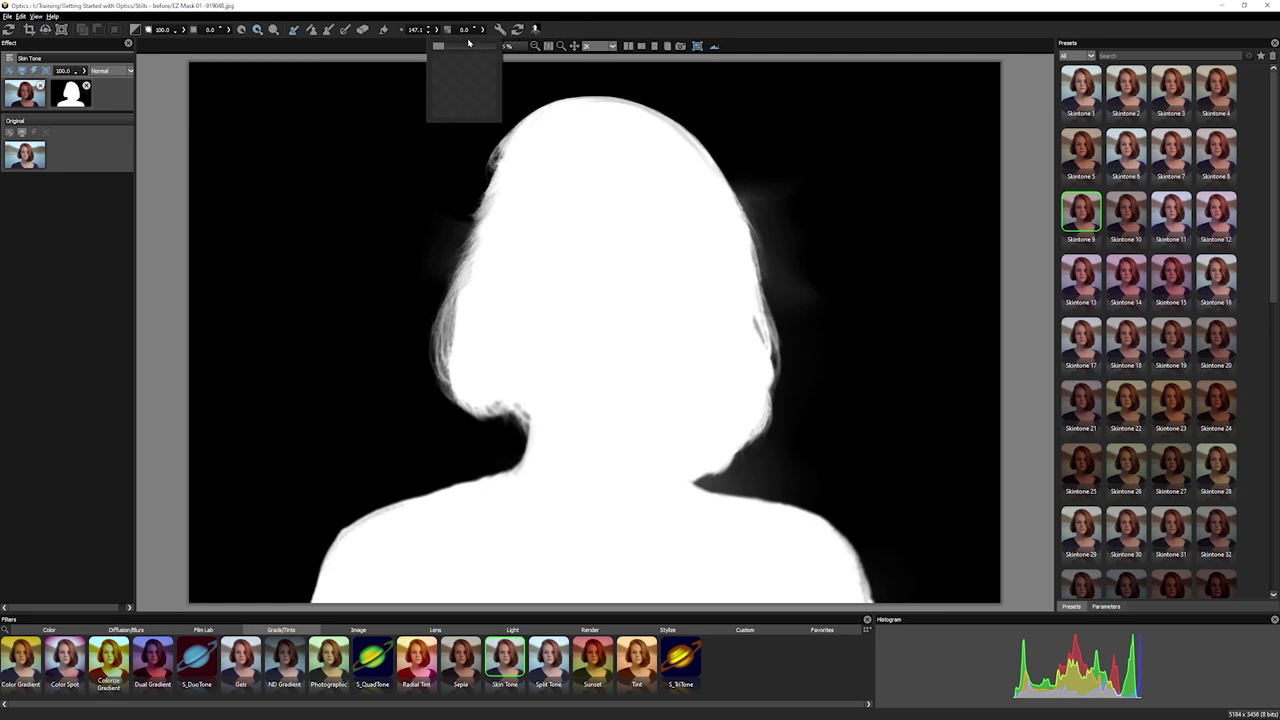
drag(441, 47, 455, 60)
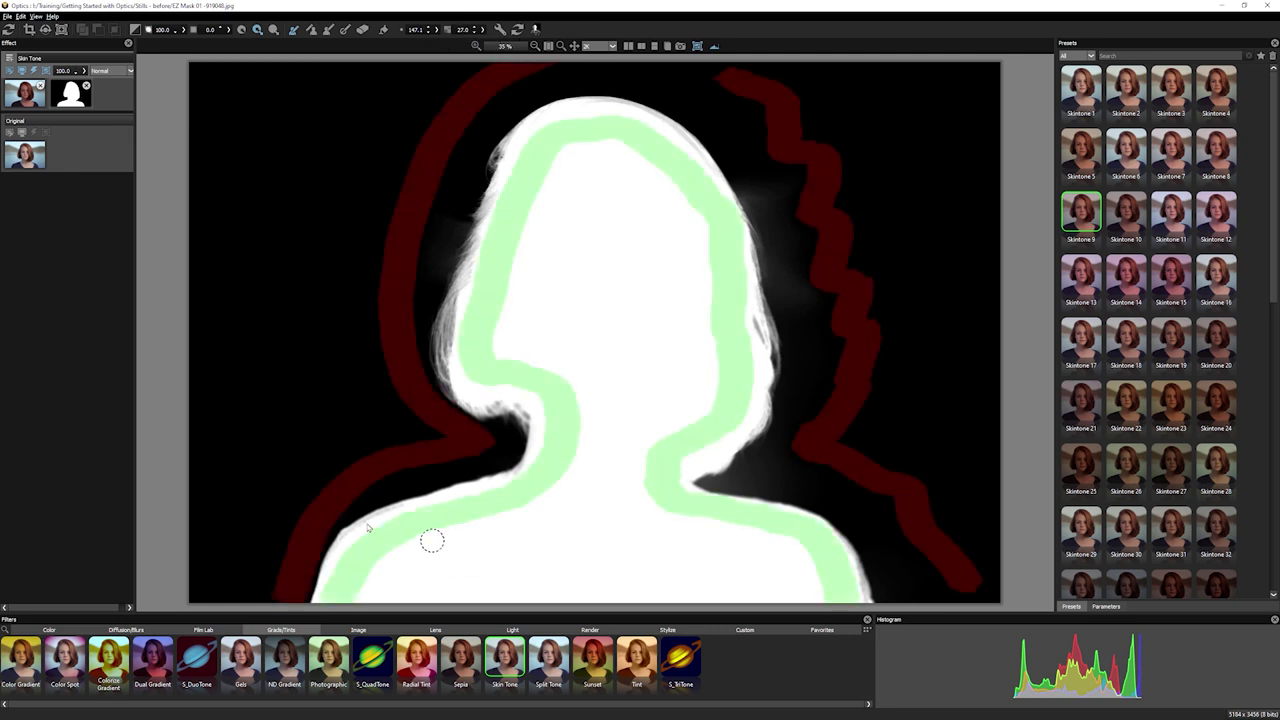
- Refine the mask with foreground strokes on the shoulder and crown and a background stroke beside the hair, and regenerate it
mouse_move(367, 536)
mouse_down()
mouse_move(343, 543)
mouse_move(390, 520)
mouse_up()
mouse_move(620, 103)
mouse_down()
mouse_move(589, 110)
mouse_move(672, 136)
mouse_move(705, 195)
mouse_up()
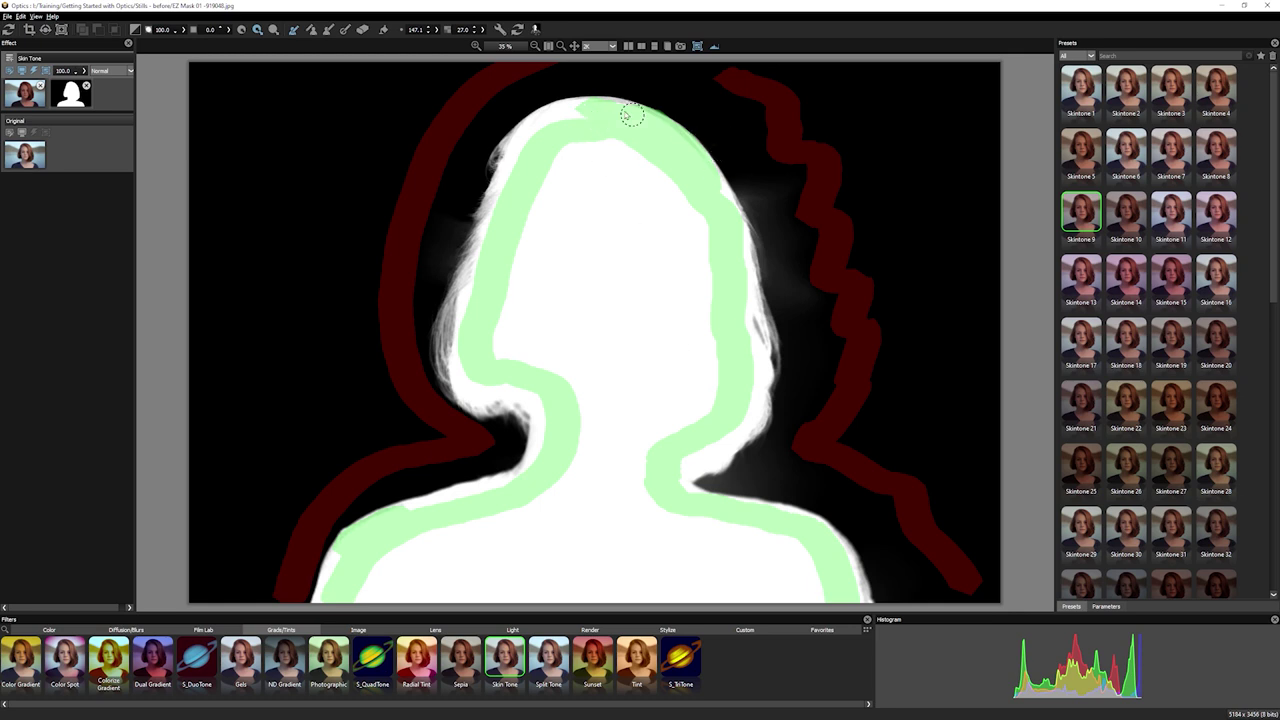
mouse_move(770, 170)
mouse_down()
mouse_move(746, 180)
mouse_move(806, 322)
mouse_up()
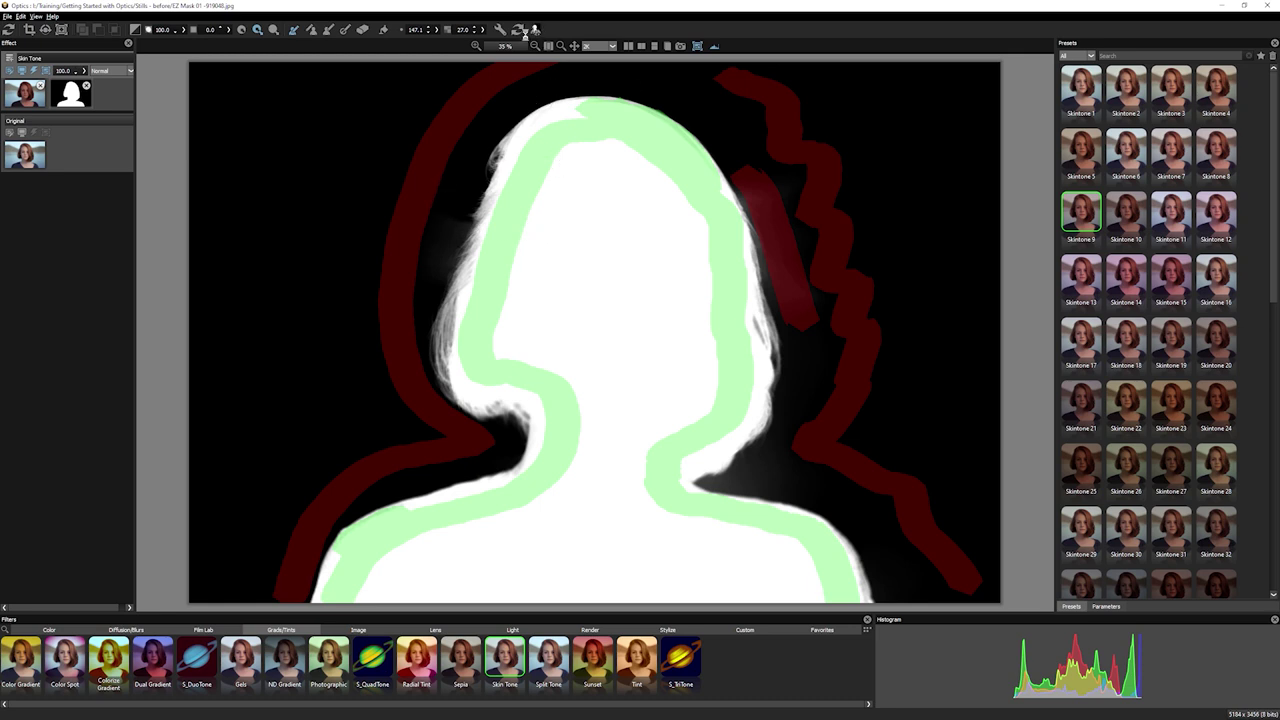
click(535, 29)
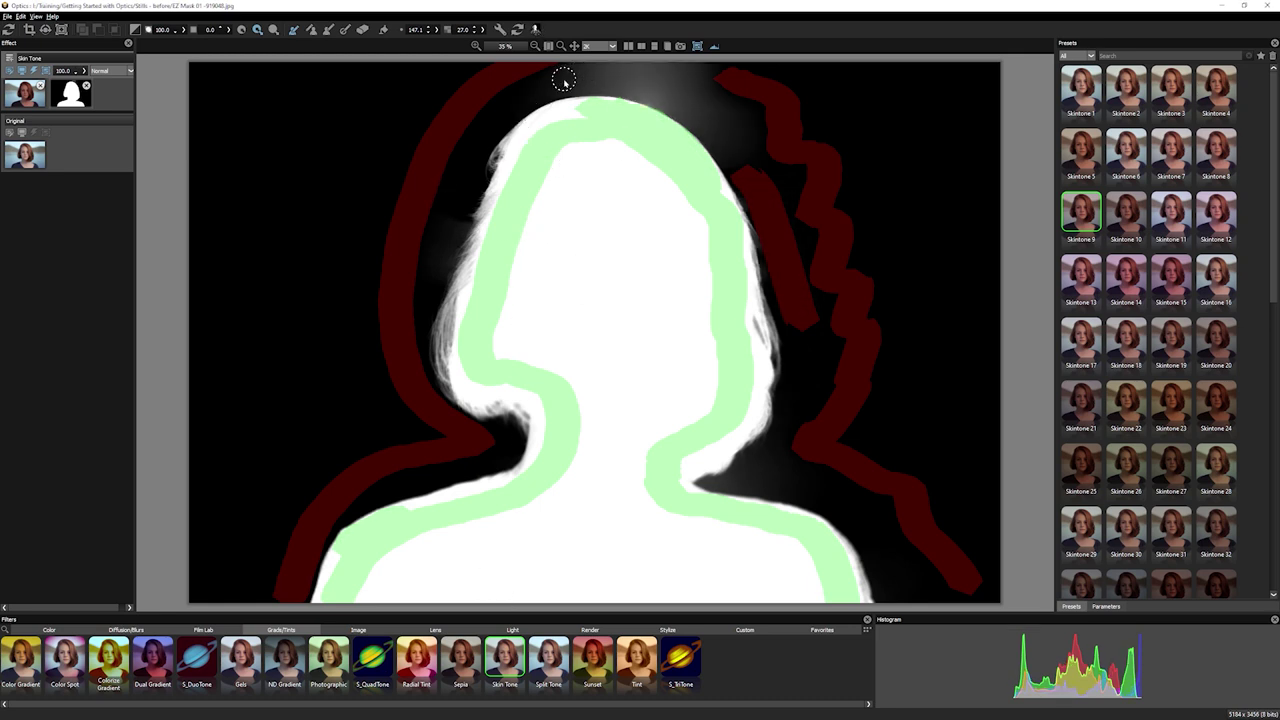
- Paint a background stroke above the head, regenerate the mask, and set the stroke opacity to 0
mouse_move(560, 77)
mouse_down()
mouse_move(651, 94)
mouse_move(752, 145)
mouse_up()
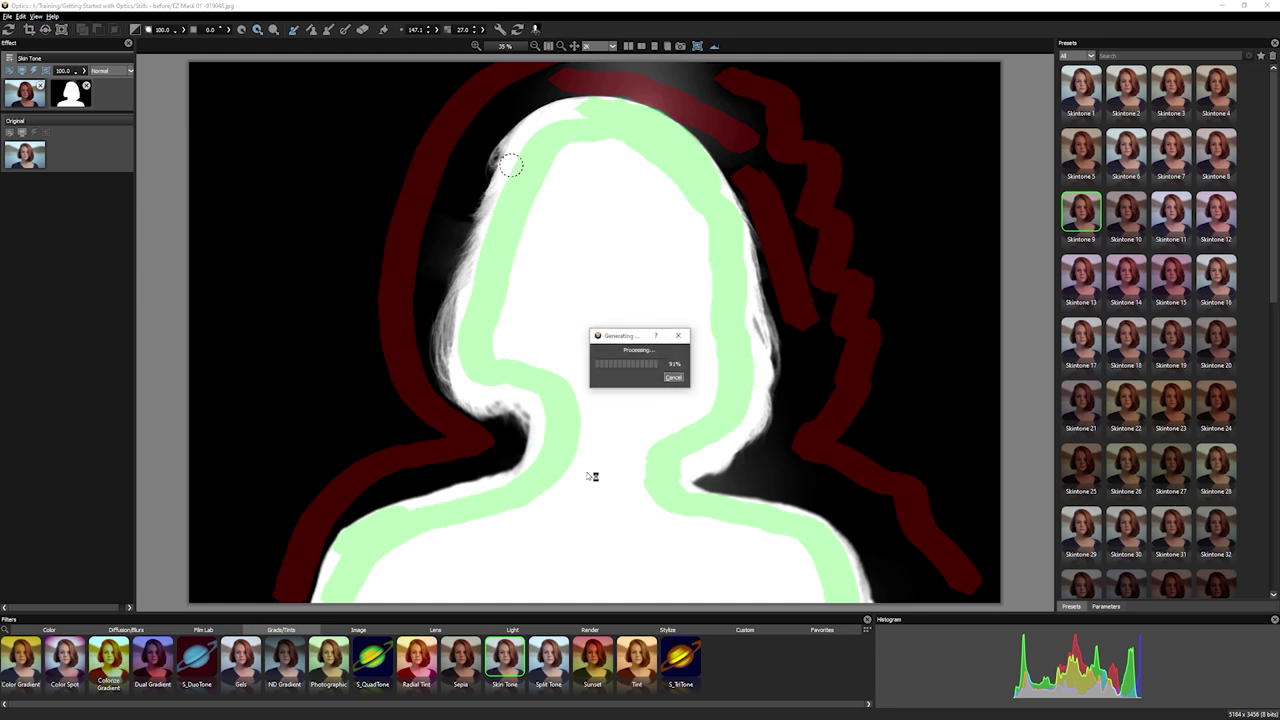
click(476, 33)
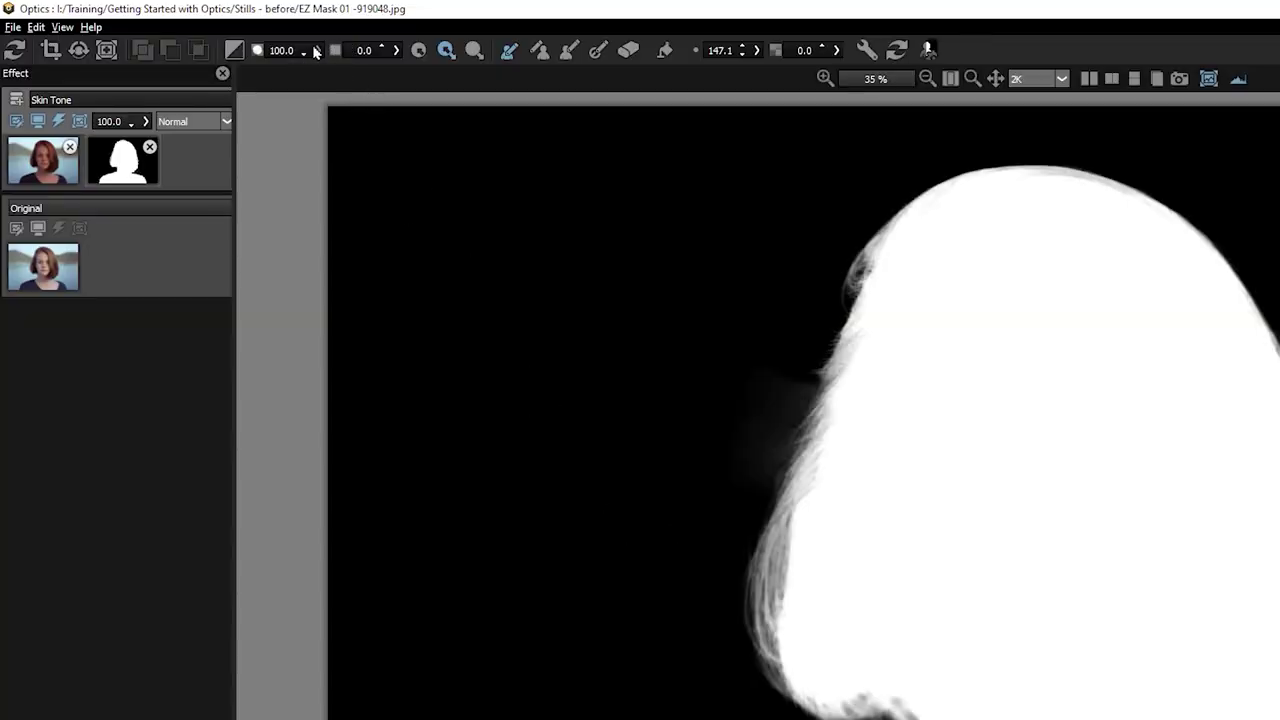
- Set the mask blur to 150.8 and try the two-sided, inward and outward blur directions in turn
click(314, 52)
mouse_move(343, 69)
mouse_down()
mouse_move(216, 78)
mouse_move(371, 86)
mouse_move(326, 71)
mouse_up()
click(396, 52)
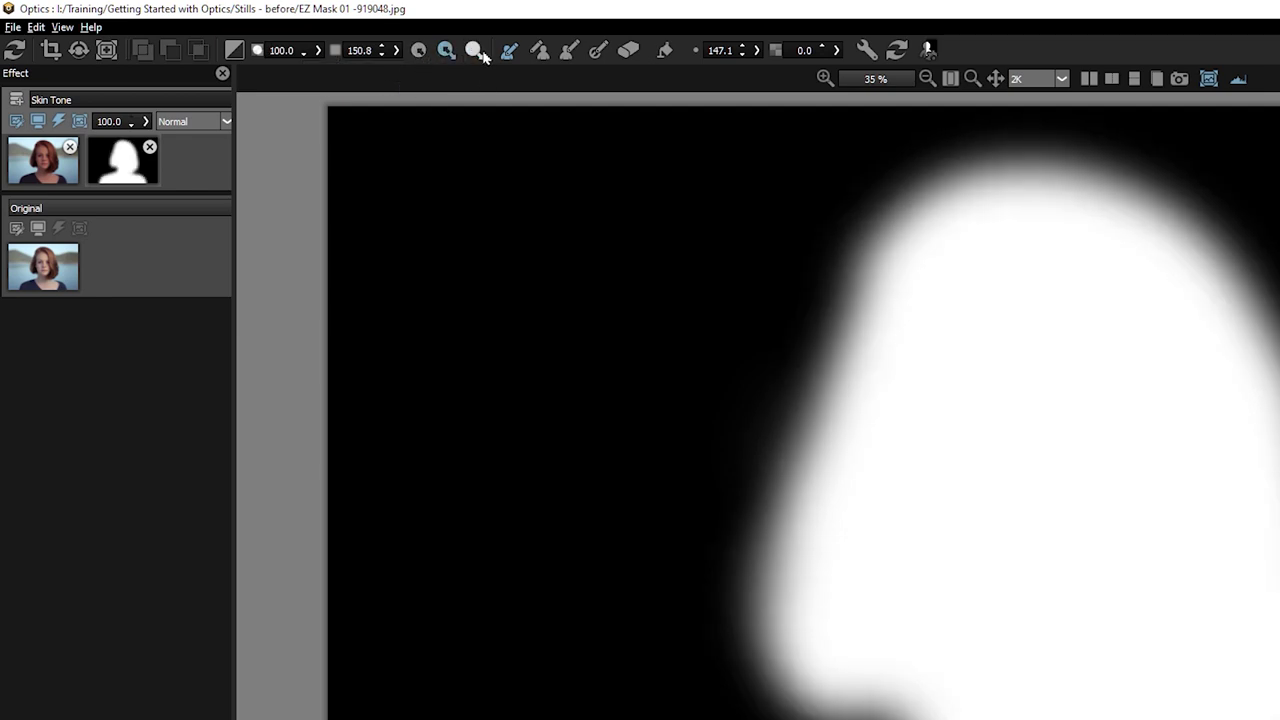
click(418, 52)
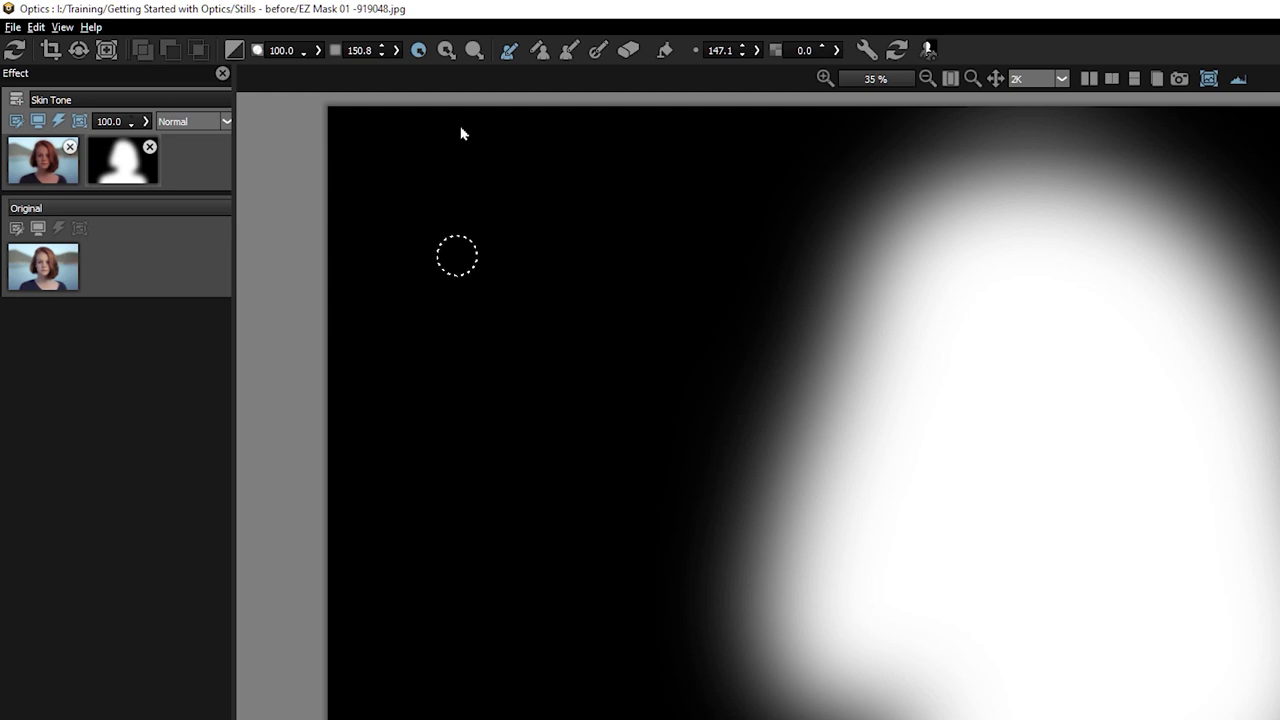
click(446, 52)
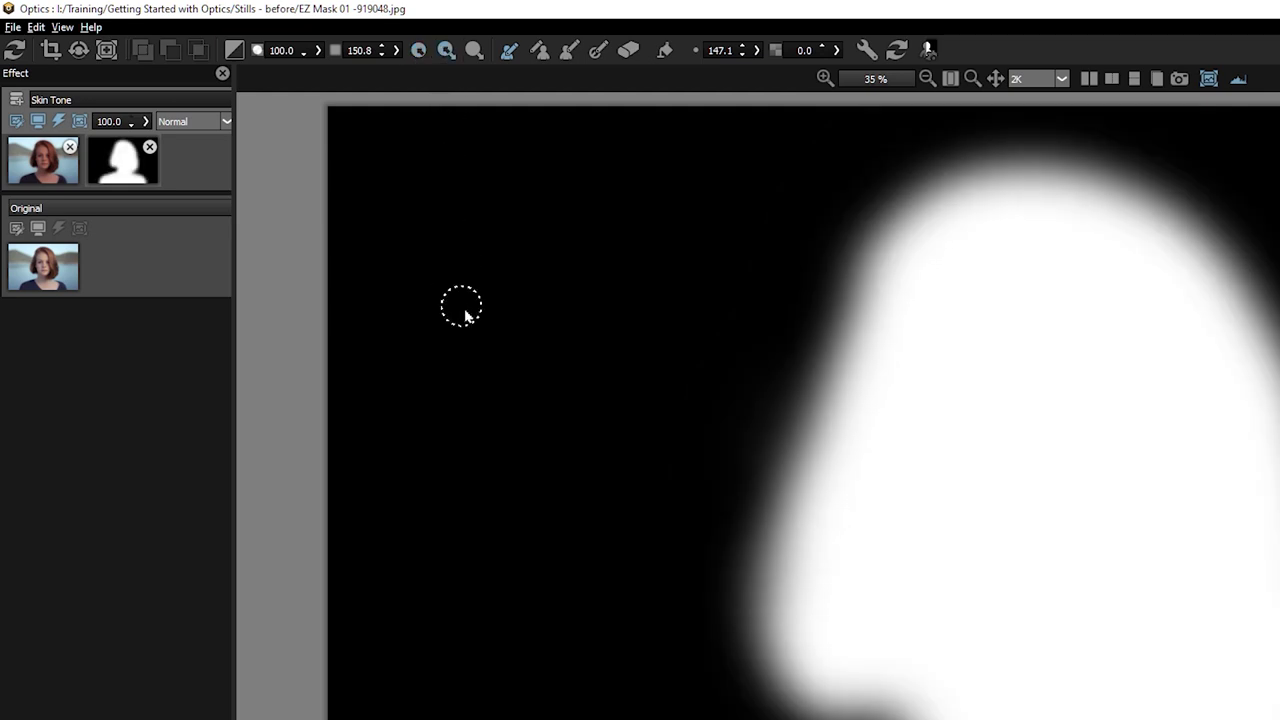
click(474, 51)
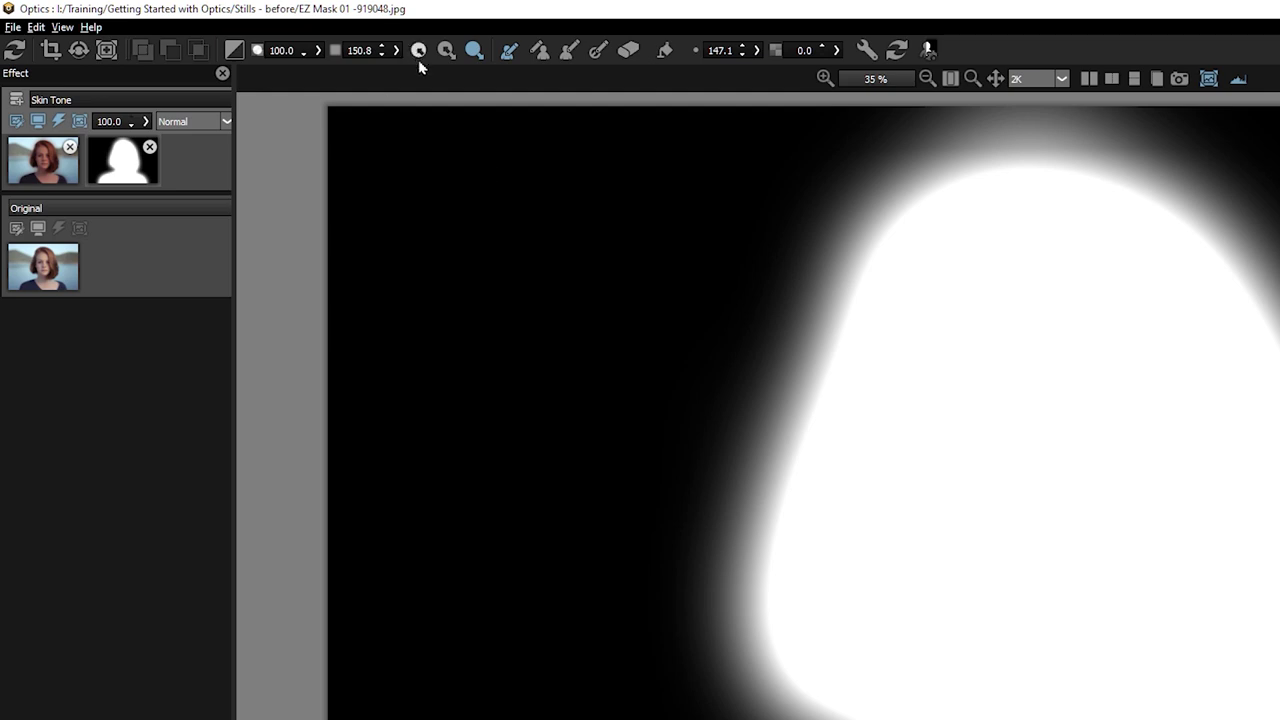
- Set the mask blur to 10 with the blur spreading both inward and outward
drag(394, 54, 320, 83)
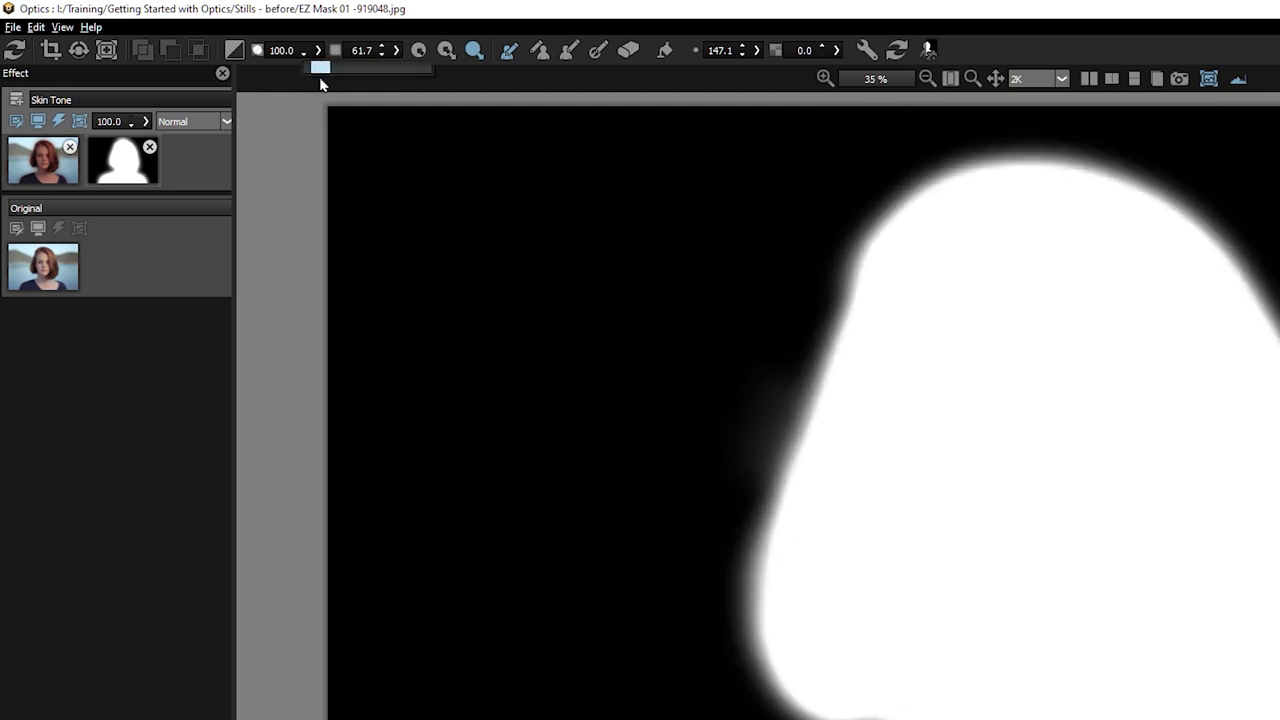
click(381, 46)
click(397, 50)
drag(321, 73, 310, 73)
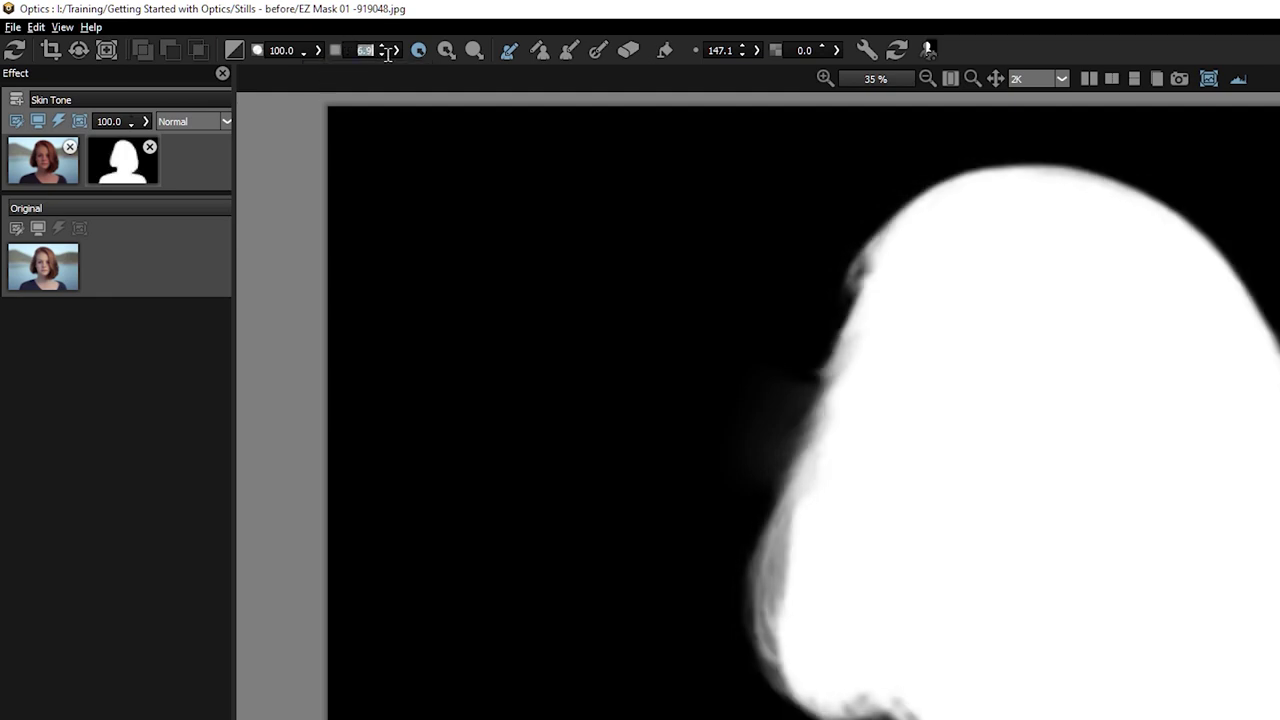
text(10)
key(Return)
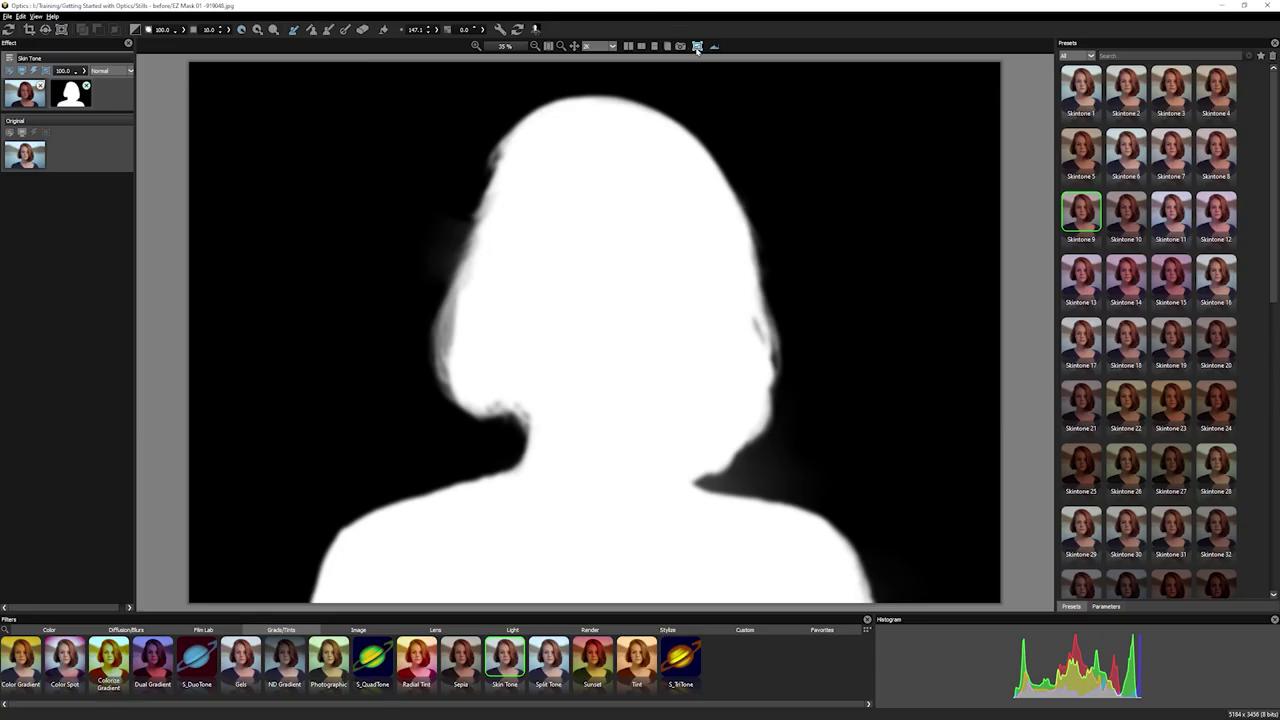
- Return the viewer to the image and toggle the Skin Tone effect off and on to compare the result
click(697, 46)
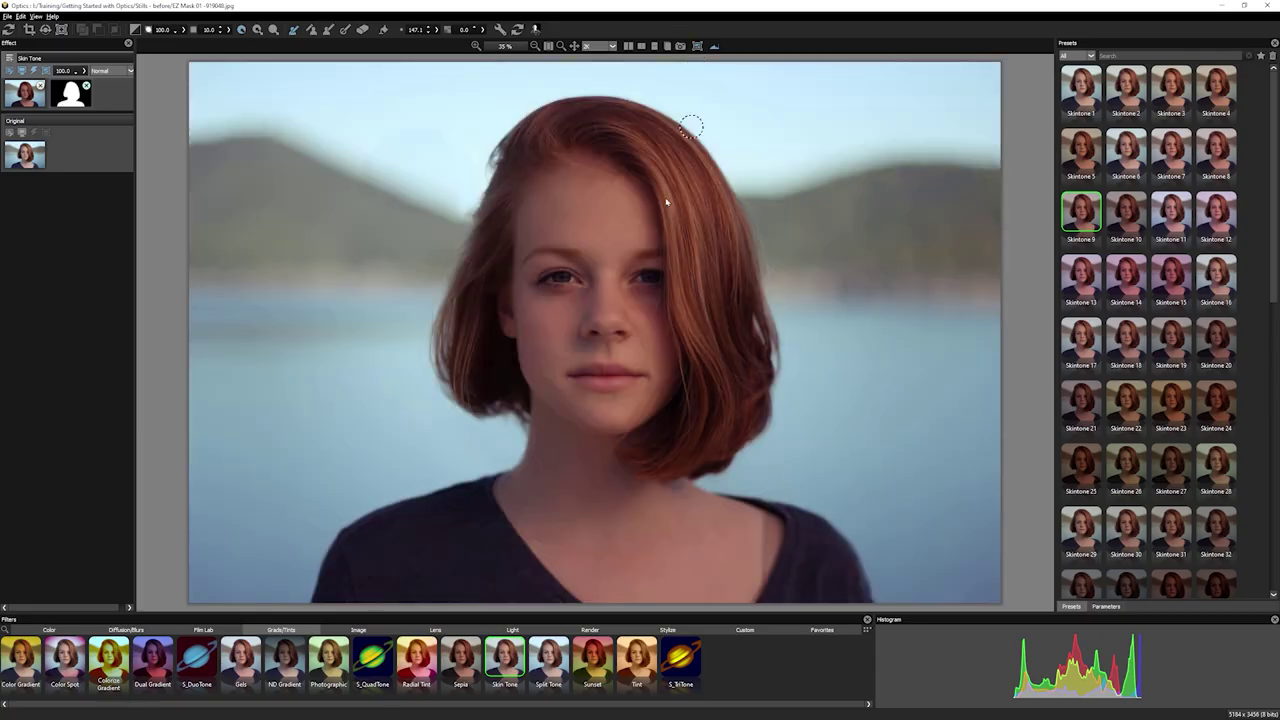
click(35, 73)
click(35, 73)
click(35, 73)
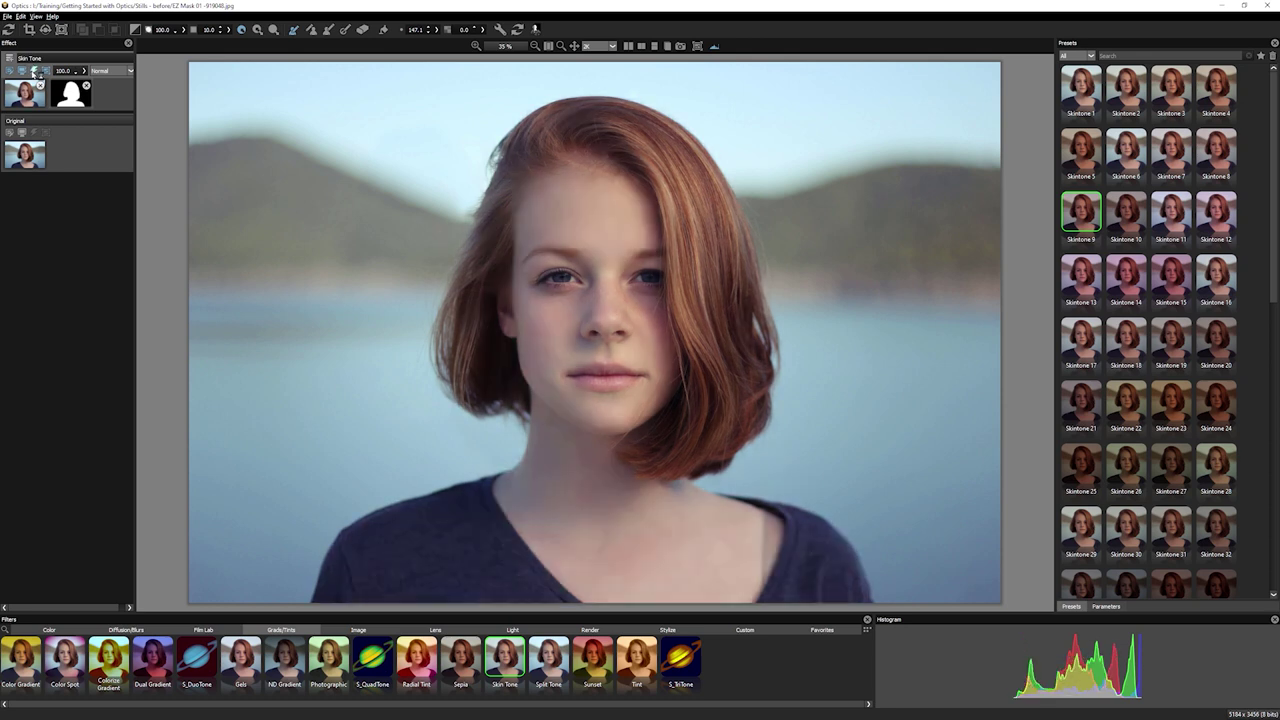
click(35, 73)
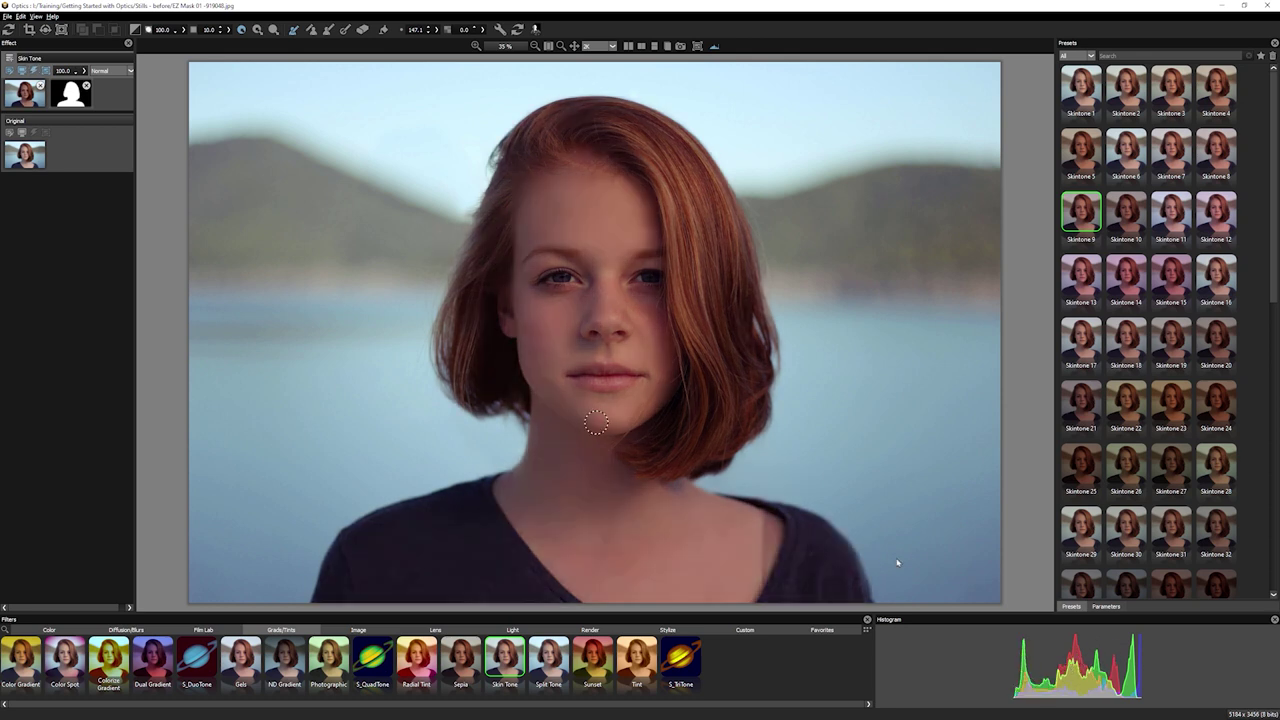
- Brighten the Skin Tone effect by setting its Exposure Compensation parameter to 73.37
click(1106, 606)
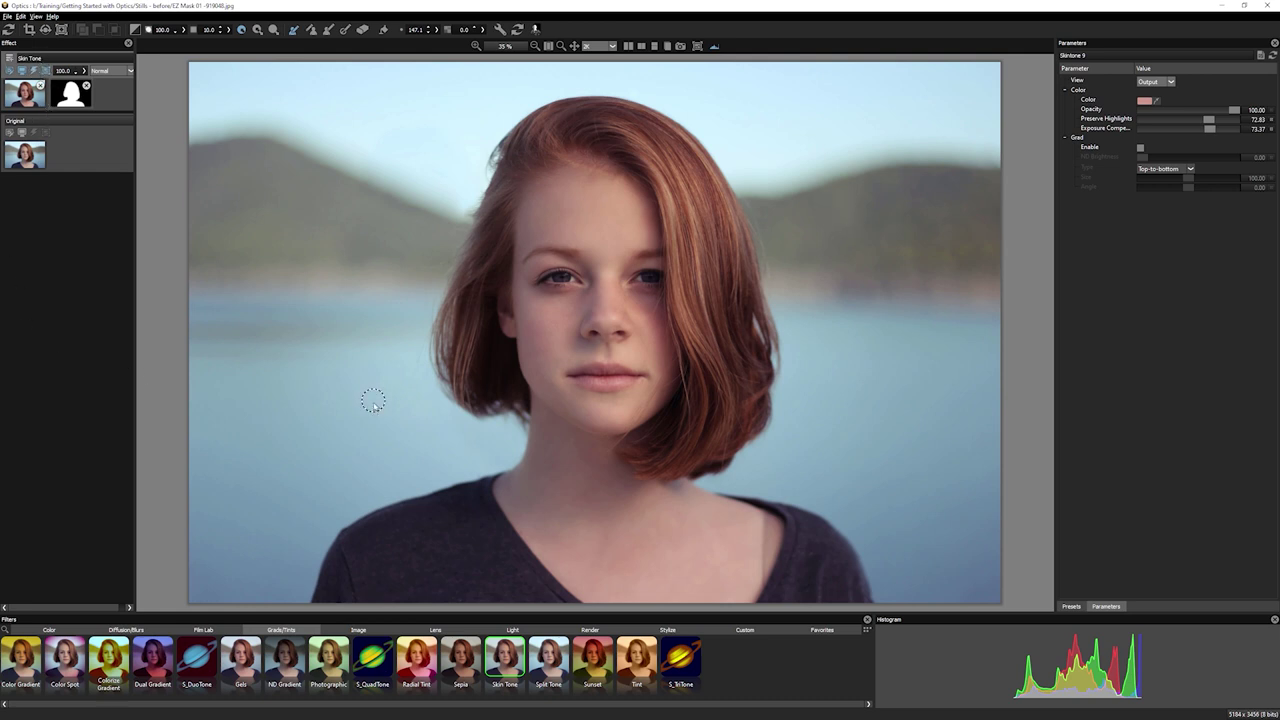
- Replace the mask with a new EZMask and paint green foreground strokes down both sides of the neck and across the shoulders
click(86, 88)
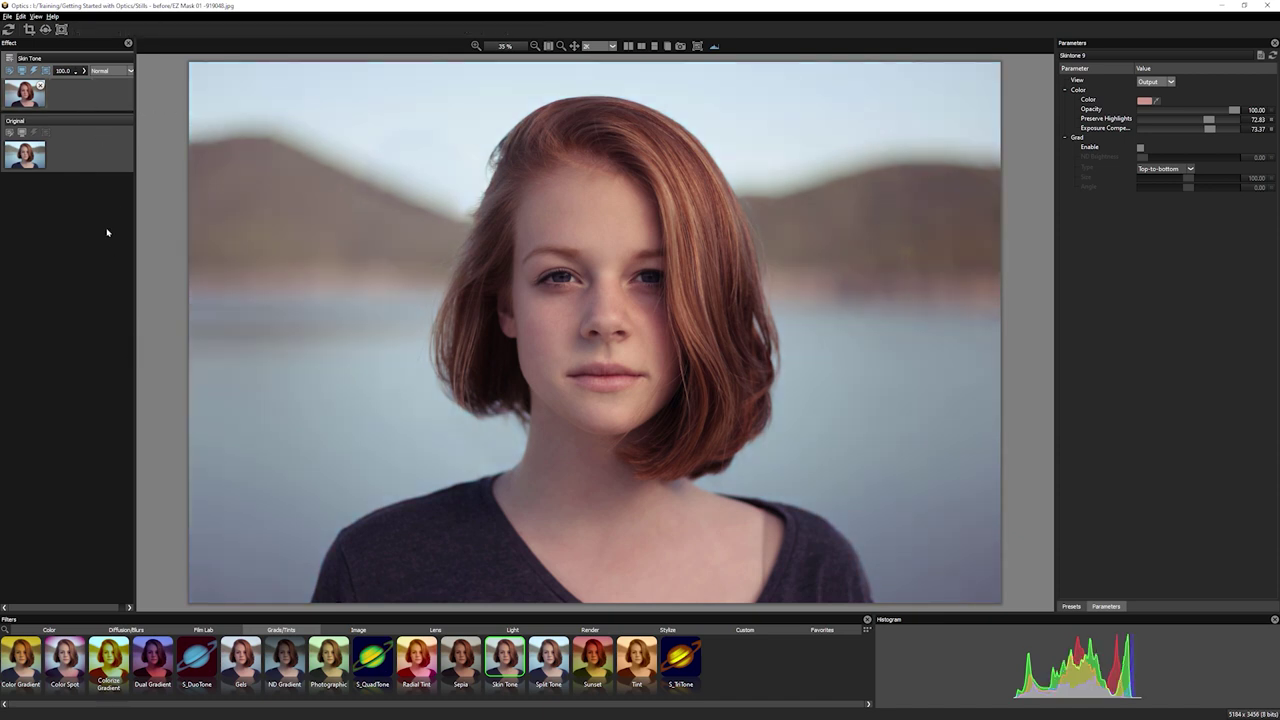
click(62, 30)
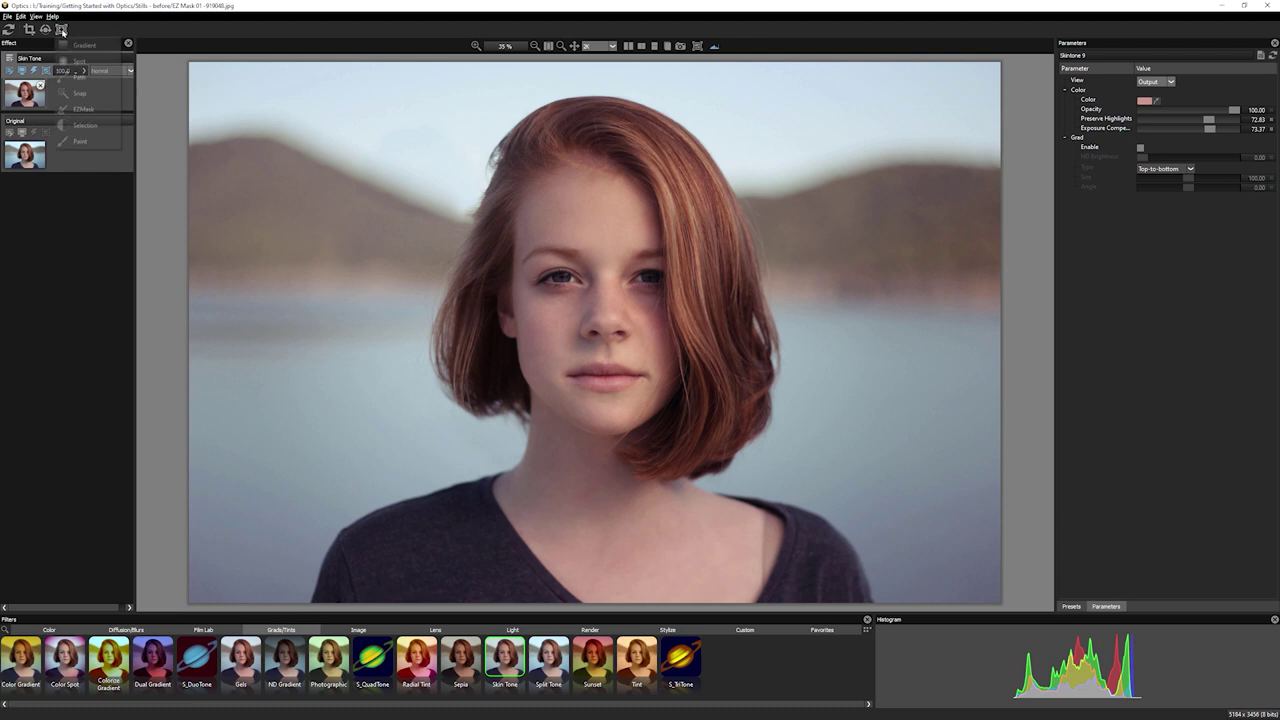
click(103, 115)
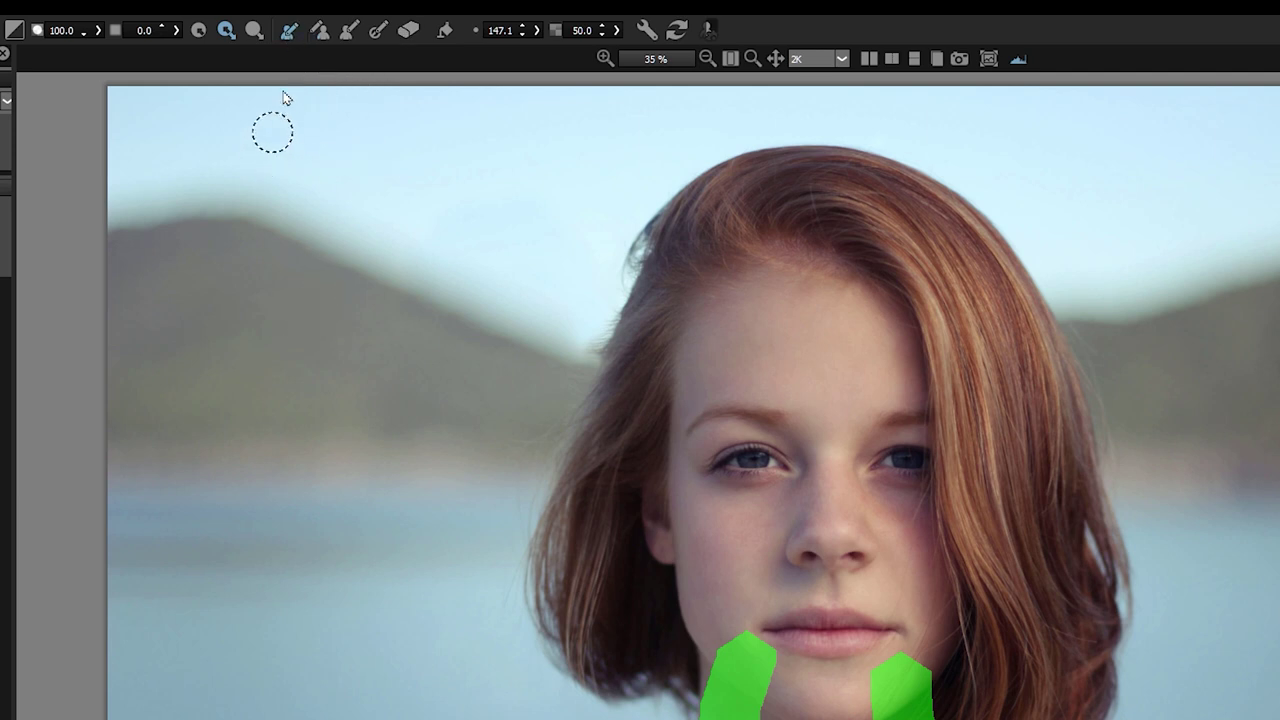
- Undo the test stroke beside the hair and paint a blue stroke along the outer edge of the hair around the head
click(319, 30)
mouse_move(600, 712)
mouse_down()
mouse_move(460, 617)
mouse_move(540, 245)
mouse_up()
click(349, 30)
drag(586, 257, 465, 712)
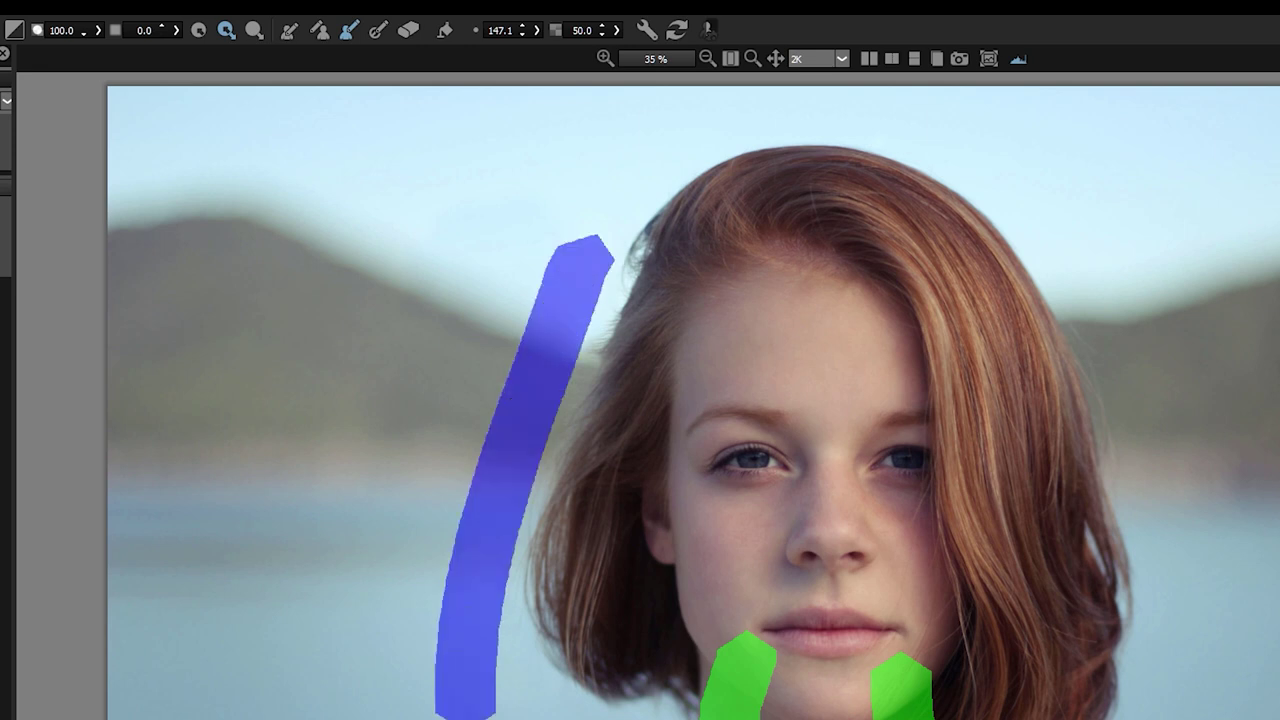
key(ctrl+z)
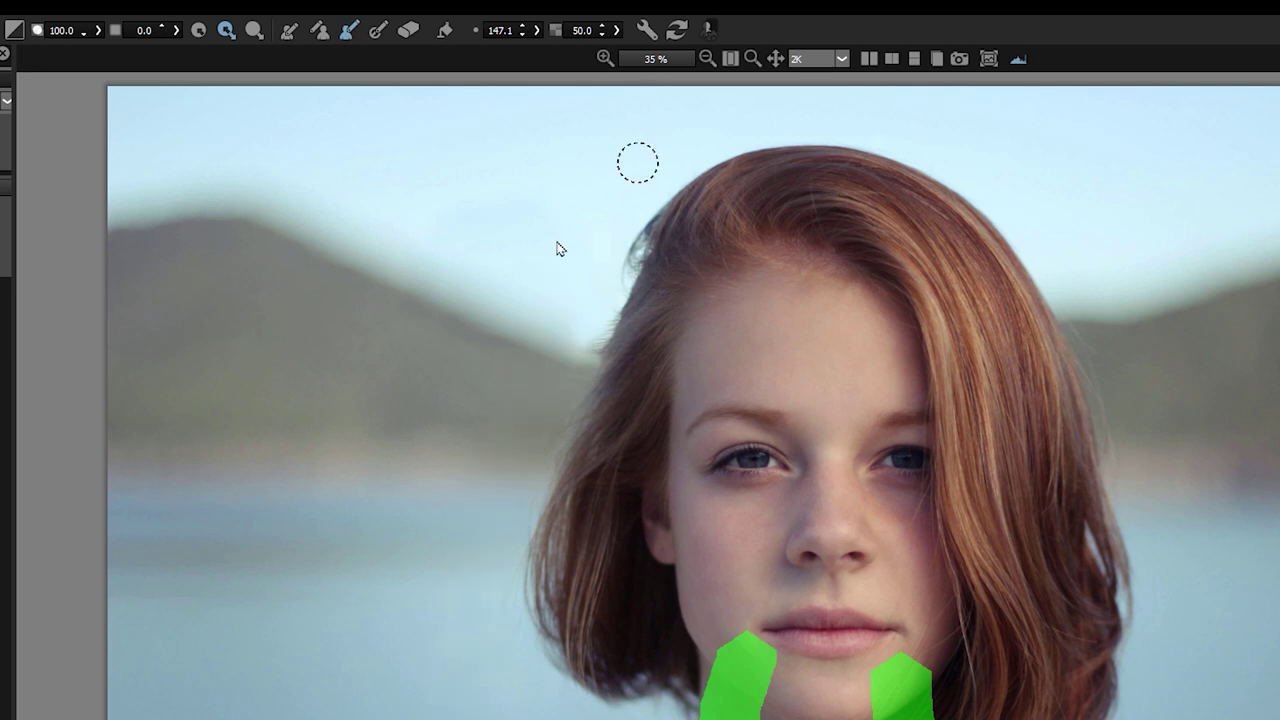
mouse_move(640, 705)
mouse_down()
mouse_move(541, 632)
mouse_move(757, 163)
mouse_move(1051, 300)
mouse_move(1106, 571)
mouse_move(1080, 719)
mouse_up()
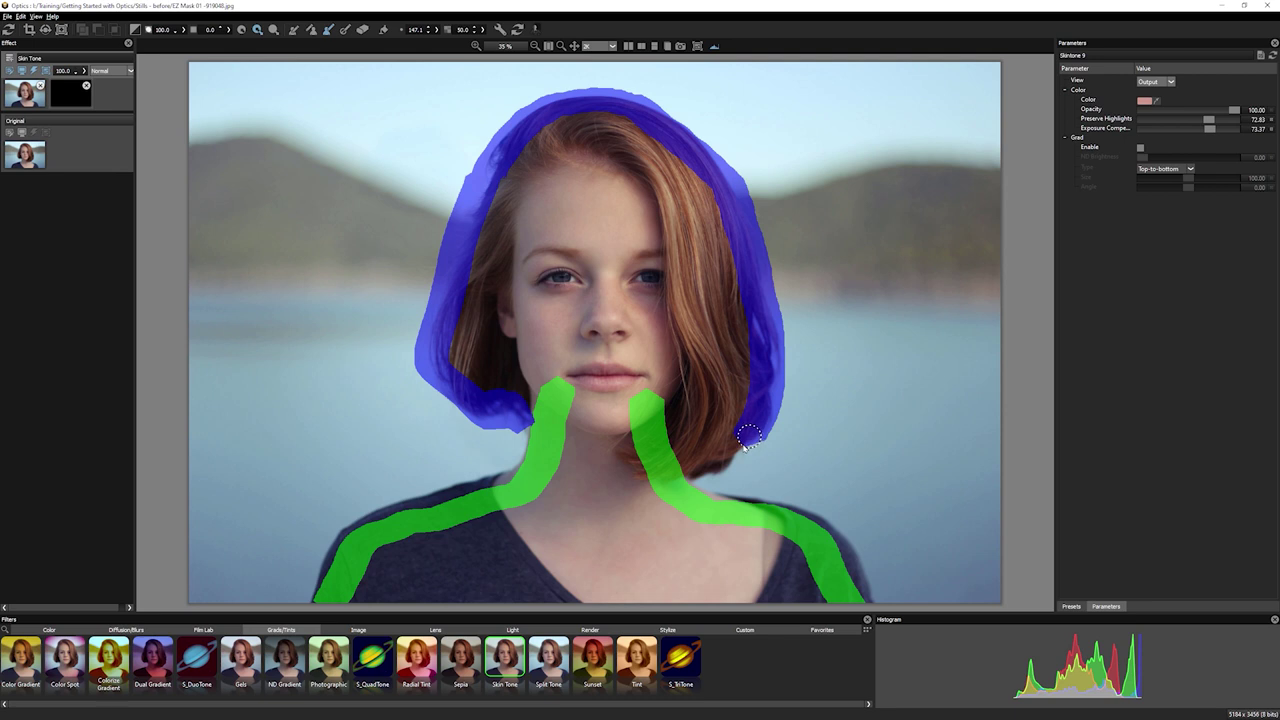
- Extend the blue edge stroke under the hair to the neck and fill the woman green and the background red
drag(750, 437, 690, 477)
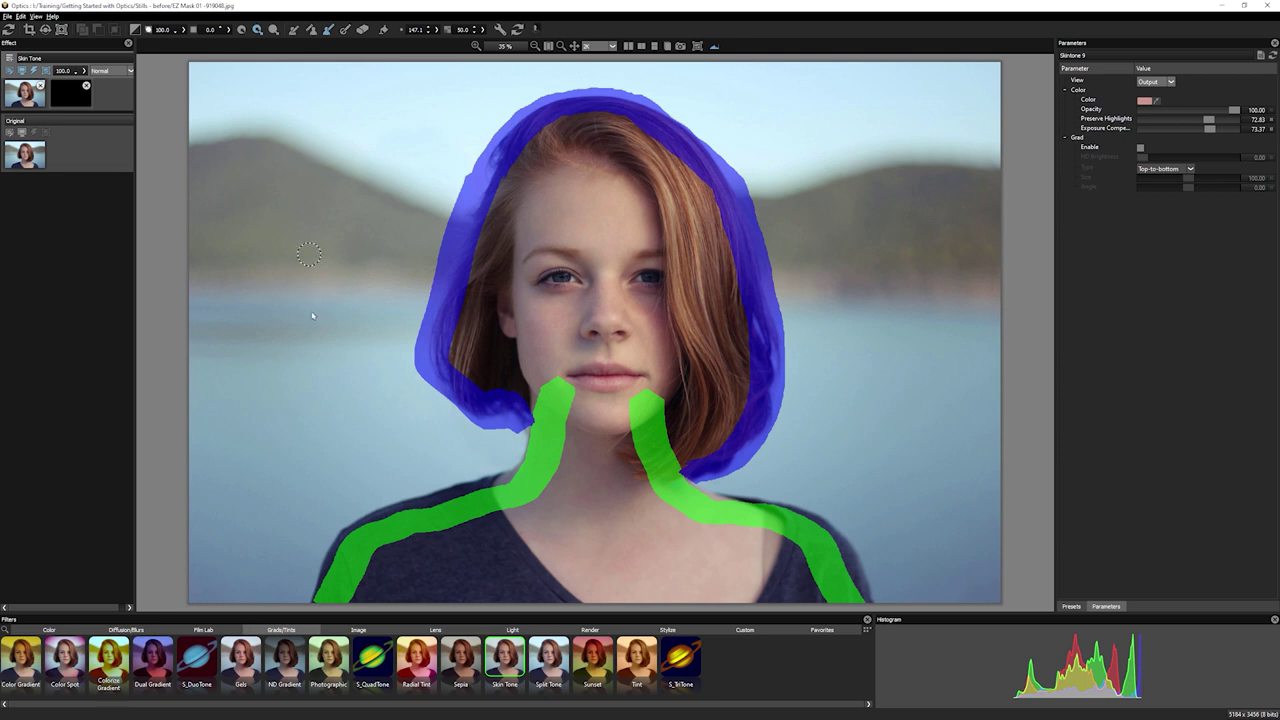
click(363, 30)
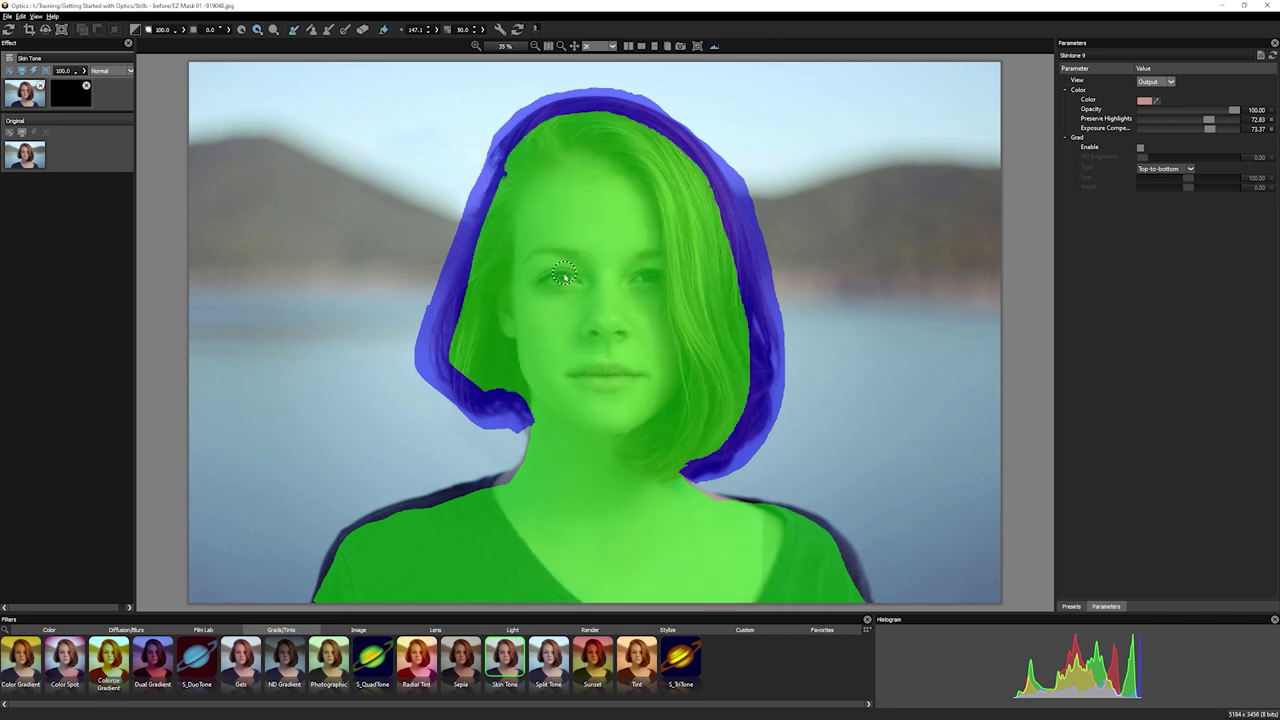
click(300, 103)
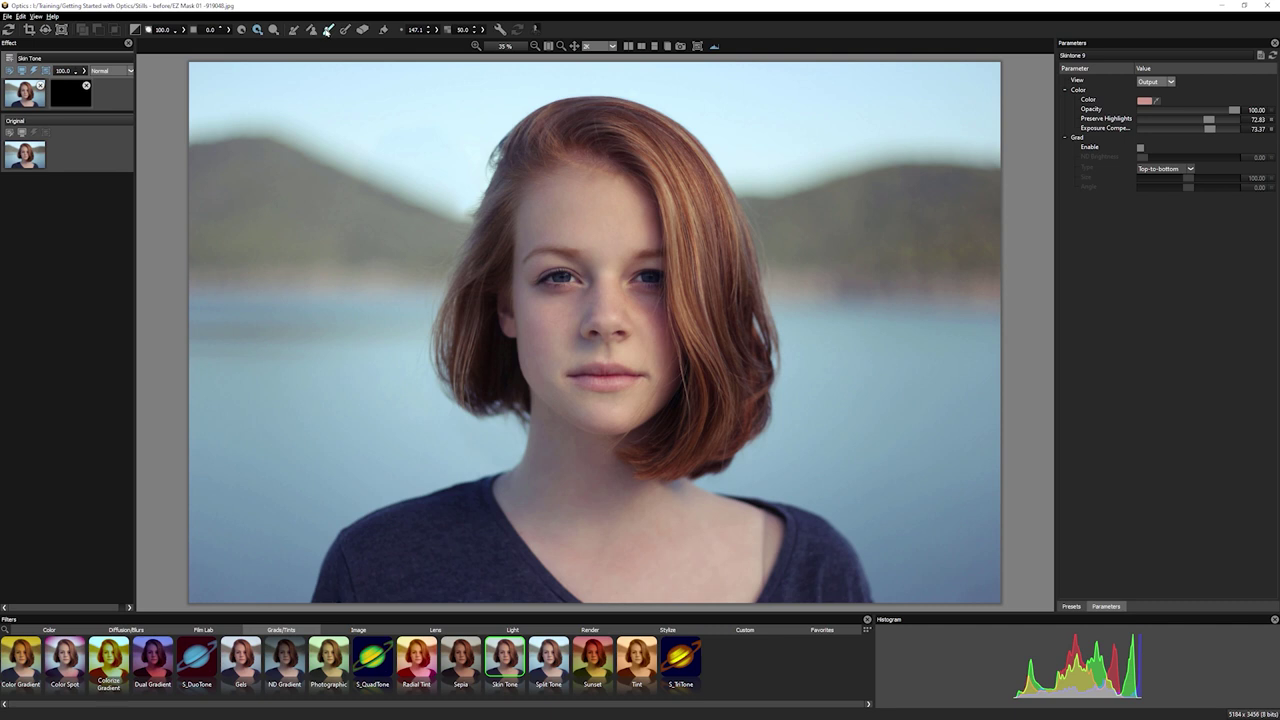
- Outline the whole woman with a blue edge stroke, fill her green and the background red, generate the mask and compare the result
mouse_move(306, 596)
mouse_down()
mouse_move(364, 518)
mouse_move(521, 464)
mouse_move(534, 416)
mouse_move(459, 400)
mouse_move(444, 326)
mouse_move(464, 239)
mouse_move(449, 258)
mouse_move(451, 269)
mouse_move(508, 129)
mouse_move(539, 100)
mouse_move(578, 92)
mouse_move(647, 104)
mouse_move(735, 198)
mouse_move(760, 278)
mouse_move(763, 412)
mouse_move(746, 446)
mouse_move(701, 478)
mouse_move(826, 527)
mouse_move(870, 616)
mouse_up()
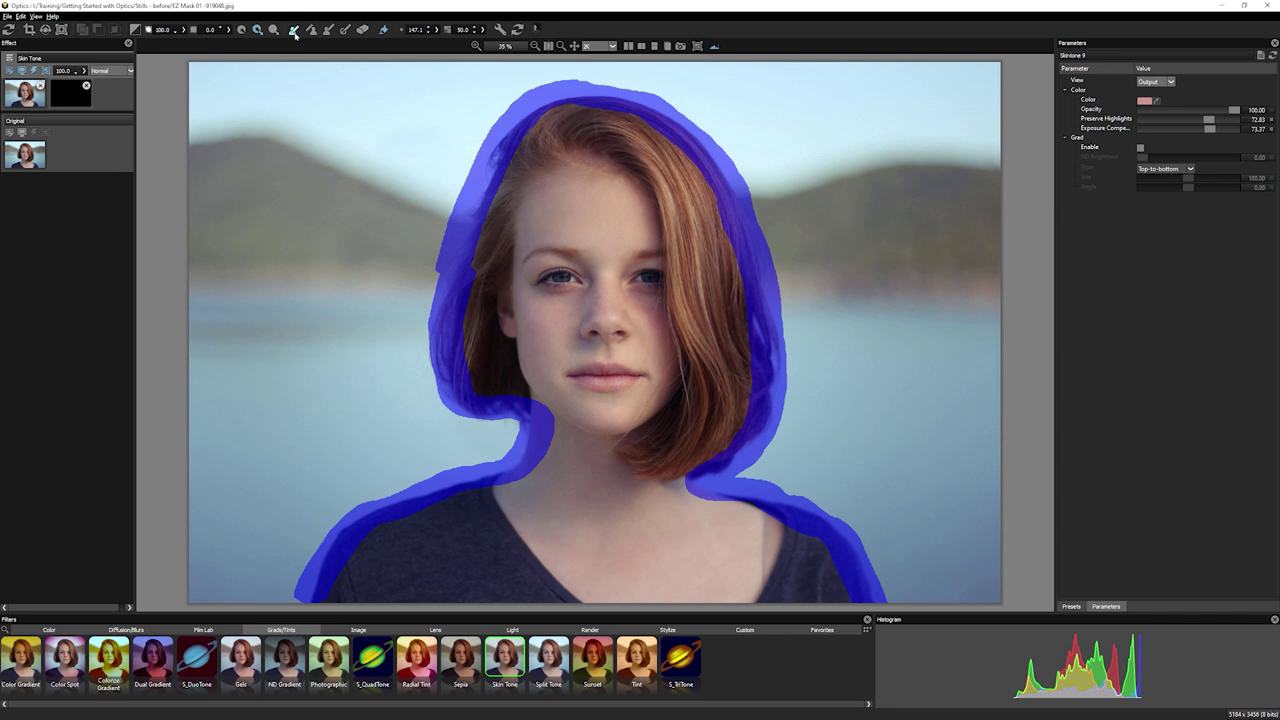
click(611, 262)
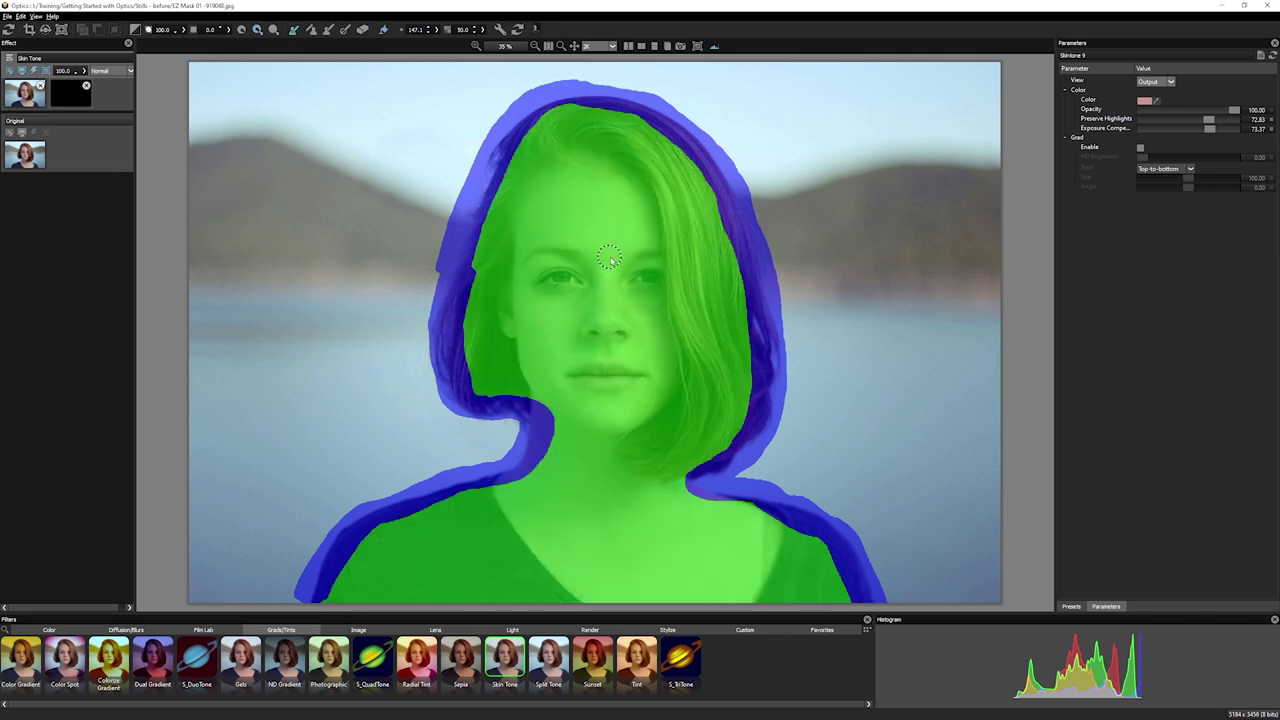
click(836, 214)
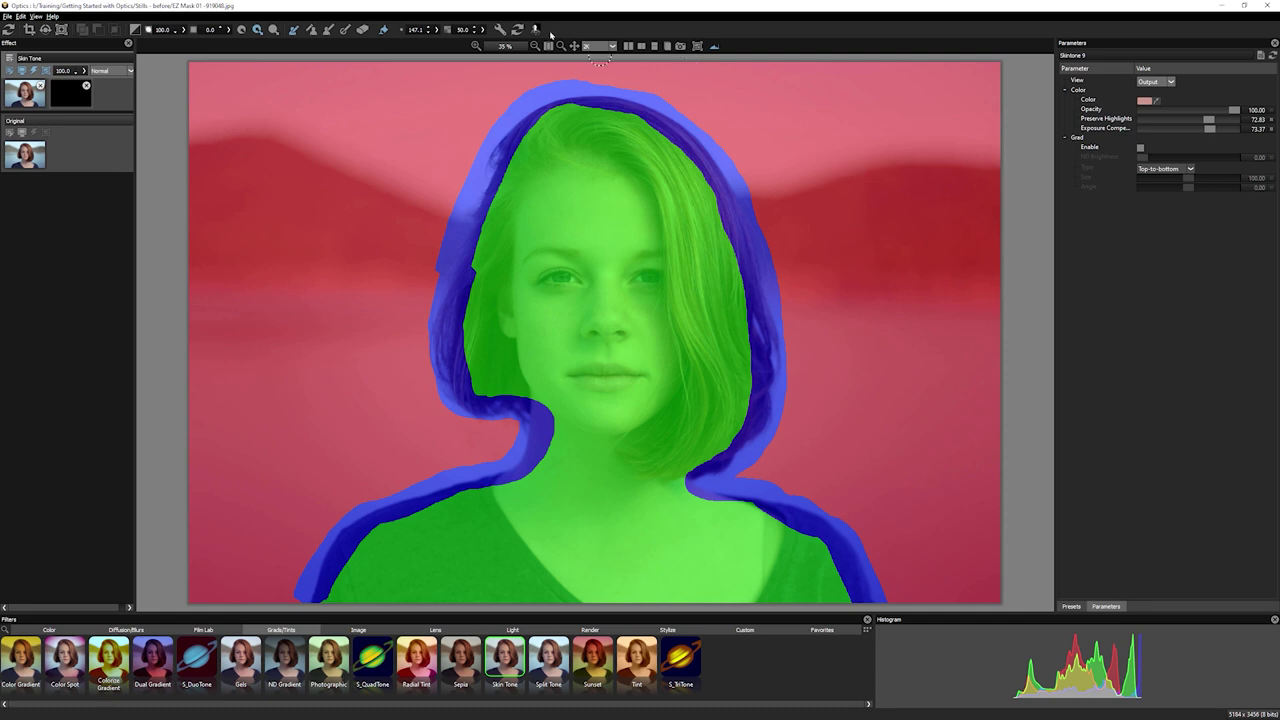
click(536, 29)
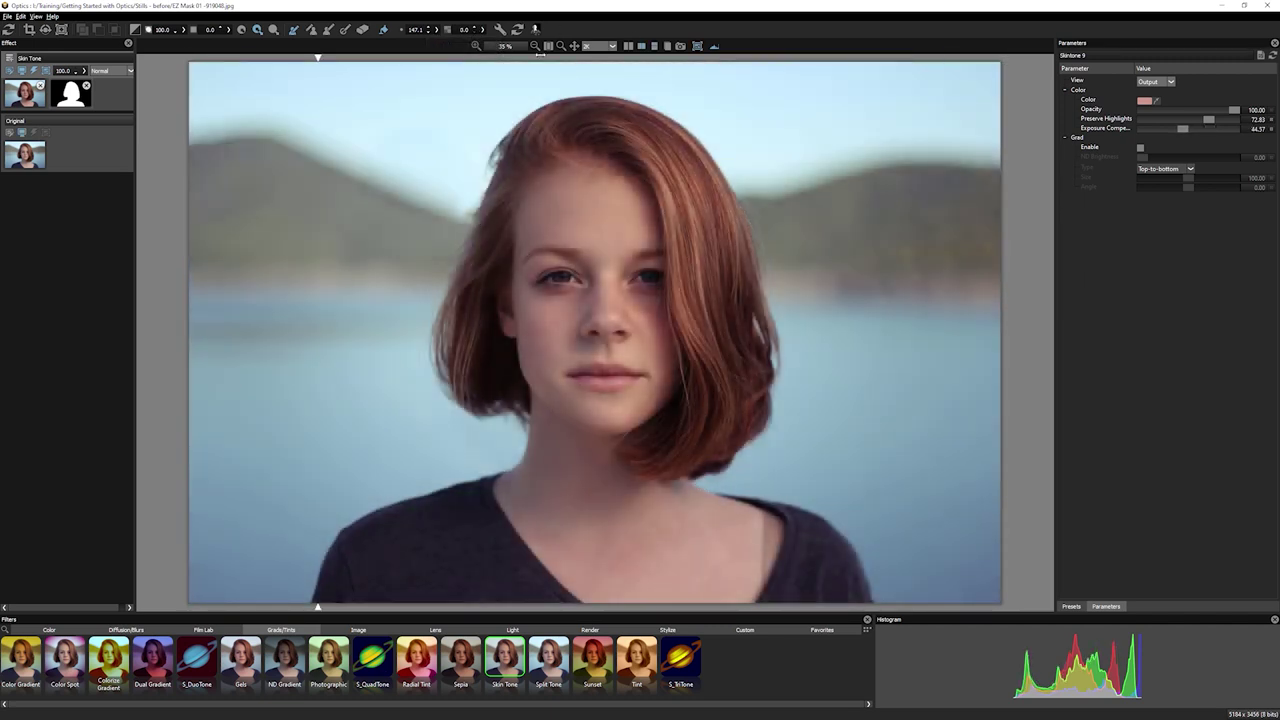
drag(540, 56, 189, 57)
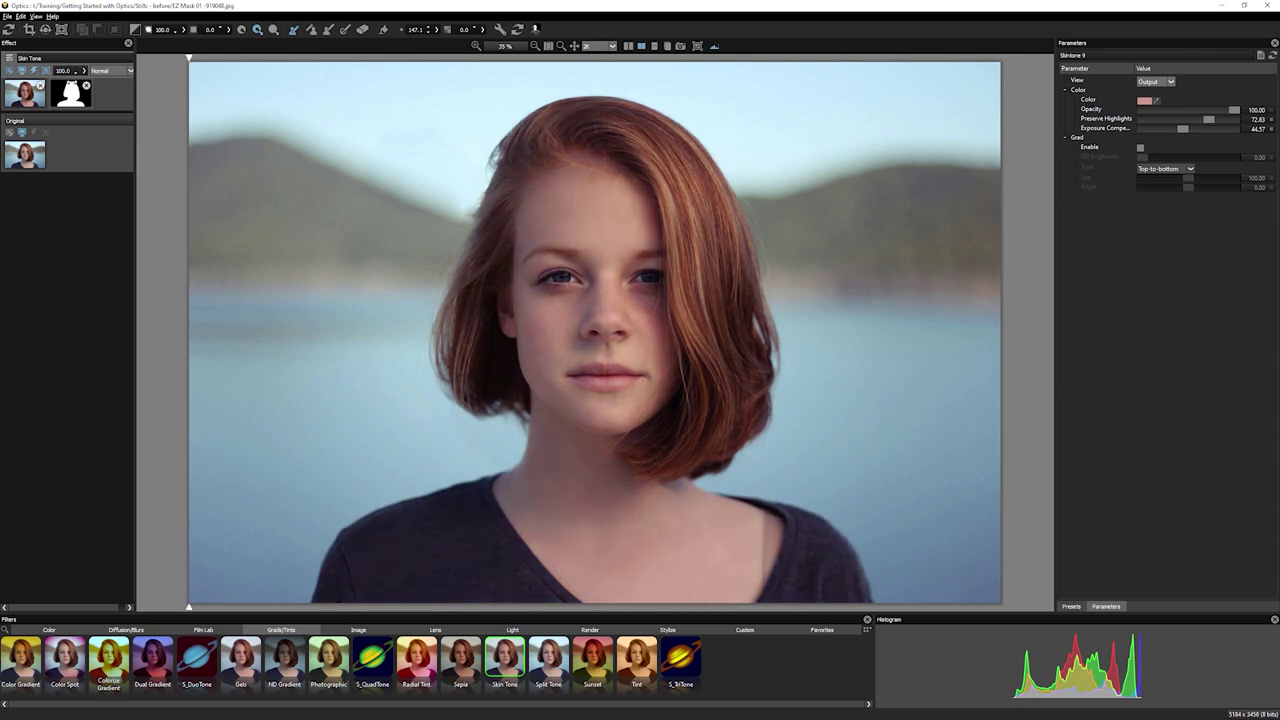
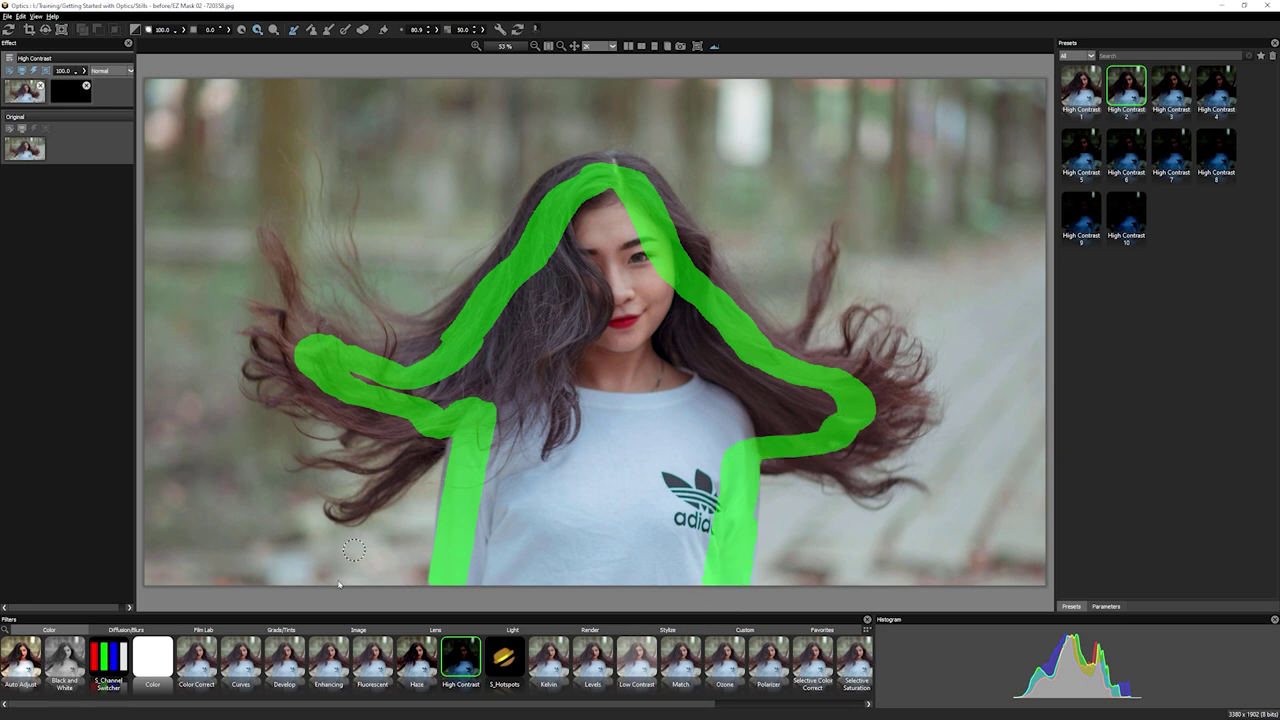
- Paint a red background stroke around the flying hair and fill the area outside it red and the woman's outlined interior green
mouse_move(405, 585)
mouse_down()
mouse_move(410, 532)
mouse_move(375, 544)
mouse_move(301, 530)
mouse_move(187, 406)
mouse_move(194, 285)
mouse_move(226, 160)
mouse_move(336, 80)
mouse_move(423, 190)
mouse_move(407, 255)
mouse_move(528, 138)
mouse_move(633, 115)
mouse_move(726, 146)
mouse_move(774, 231)
mouse_move(796, 211)
mouse_move(877, 211)
mouse_move(992, 370)
mouse_move(959, 520)
mouse_move(863, 540)
mouse_move(801, 526)
mouse_move(772, 585)
mouse_up()
click(383, 32)
click(444, 103)
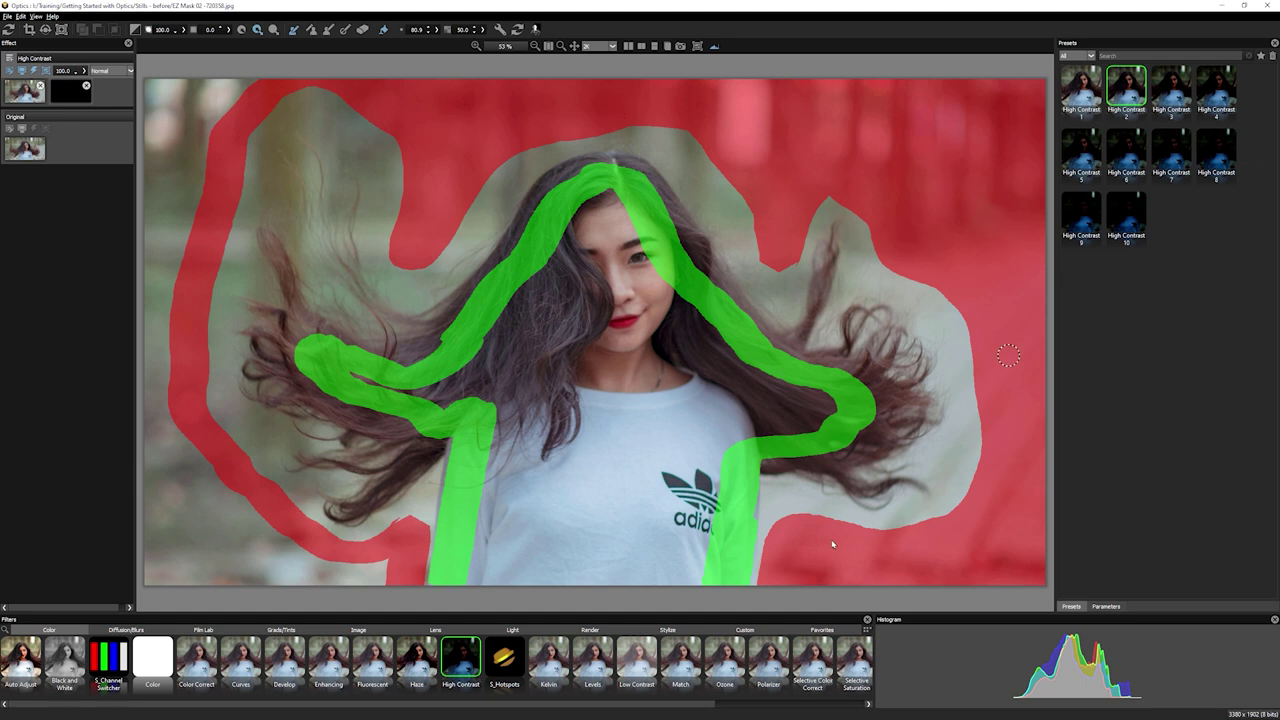
click(212, 500)
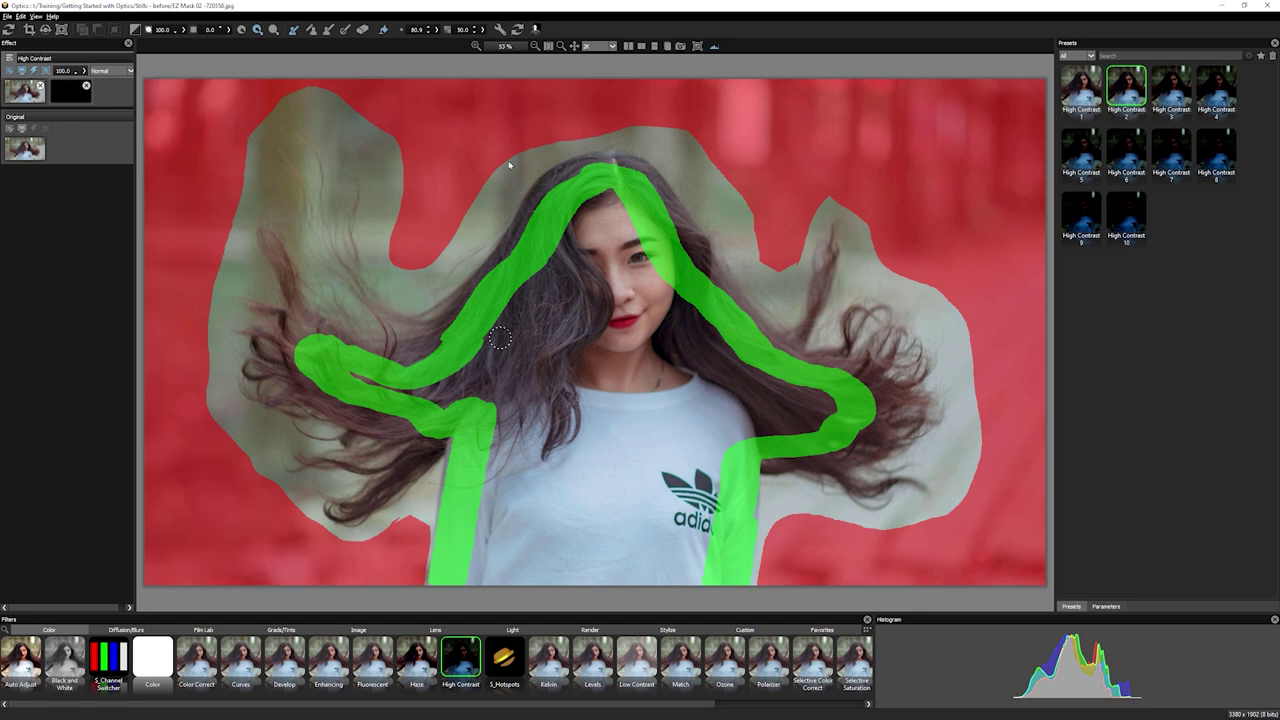
click(624, 501)
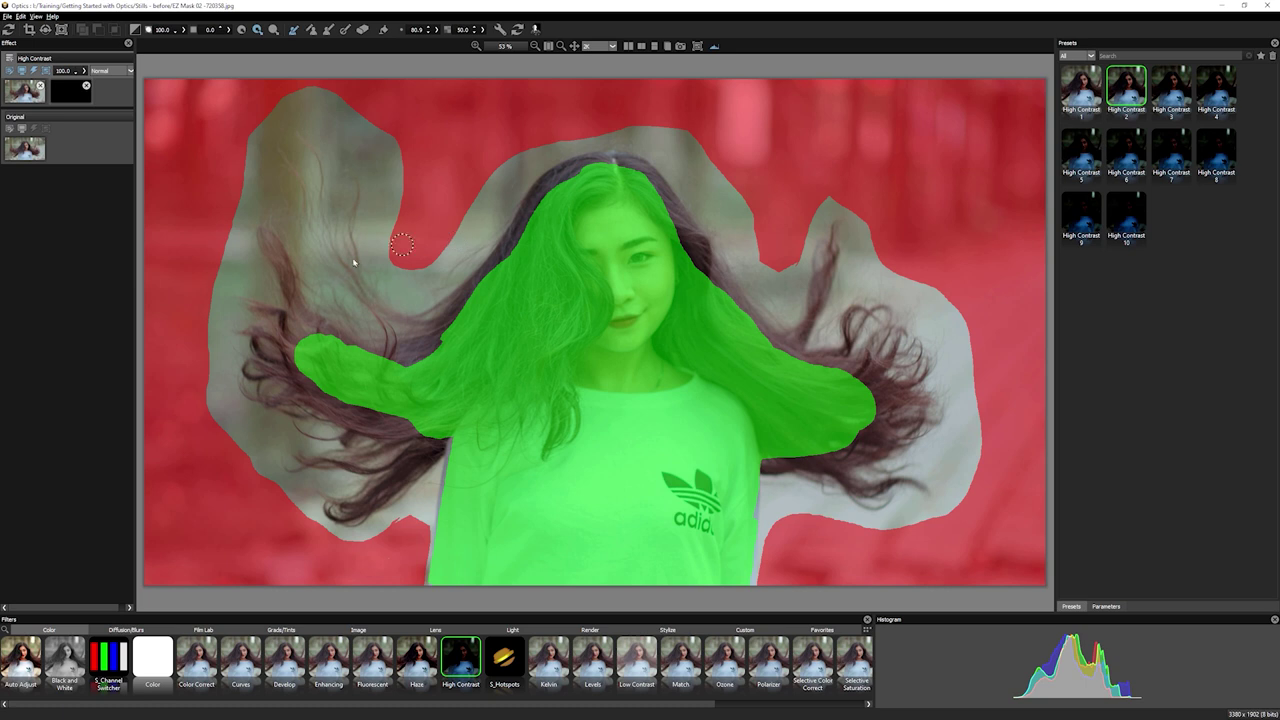
- Adjust the brush size and paint a short green foreground stroke on the upper strand at the left end of the hair
key(bracketleft)
key(bracketleft)
key(bracketleft)
key(bracketleft)
key(bracketright)
key(bracketright)
key(bracketright)
key(bracketright)
drag(285, 278, 296, 312)
- Reduce the brush size to 15.5 and paint thin green foreground strokes along the lower strands on the left side of the hair
key(bracketleft)
key(bracketleft)
key(bracketleft)
drag(366, 512, 430, 438)
drag(327, 407, 415, 428)
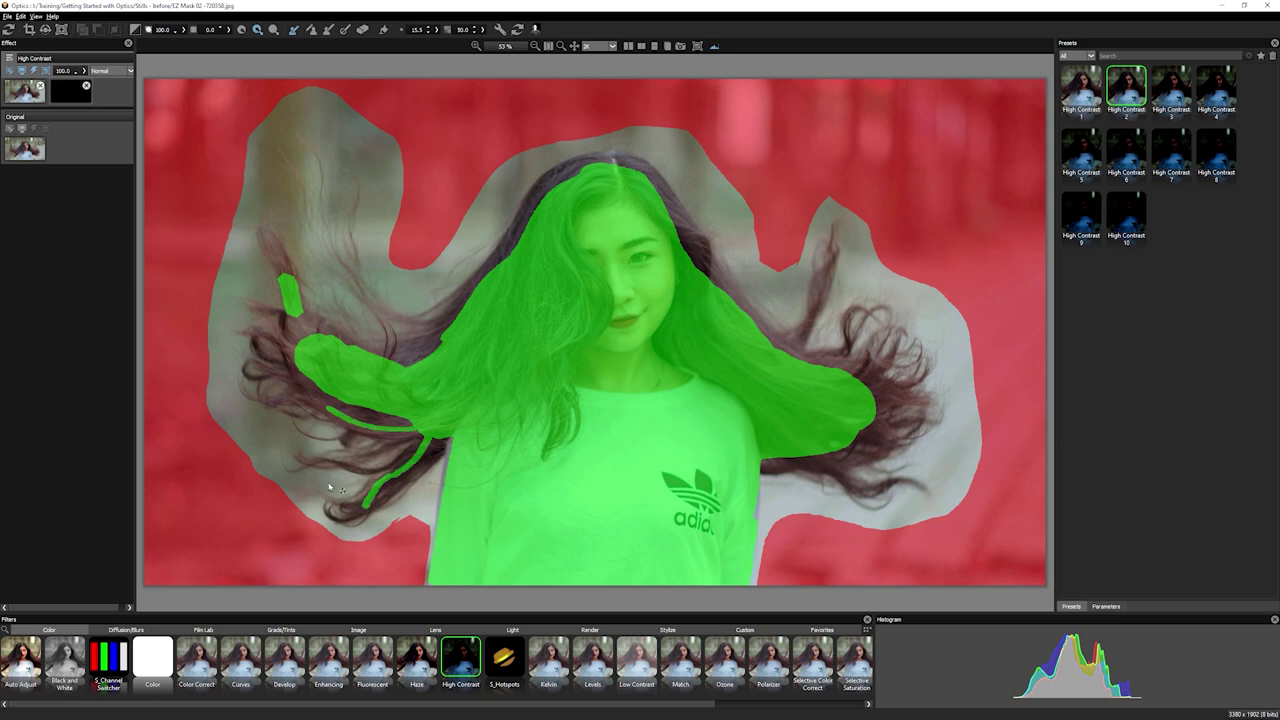
mouse_move(279, 358)
mouse_down()
mouse_move(268, 358)
mouse_move(298, 370)
mouse_up()
- Paint thin green foreground strokes along the upright strand and the curls on the right side of the hair
mouse_move(822, 286)
mouse_down()
mouse_move(811, 325)
mouse_move(857, 362)
mouse_move(798, 372)
mouse_move(836, 358)
mouse_up()
click(833, 356)
mouse_move(852, 378)
mouse_down()
mouse_move(888, 362)
mouse_move(906, 388)
mouse_move(868, 430)
mouse_up()
mouse_move(876, 436)
mouse_down()
mouse_move(821, 459)
mouse_move(821, 482)
mouse_move(838, 484)
mouse_move(822, 453)
mouse_up()
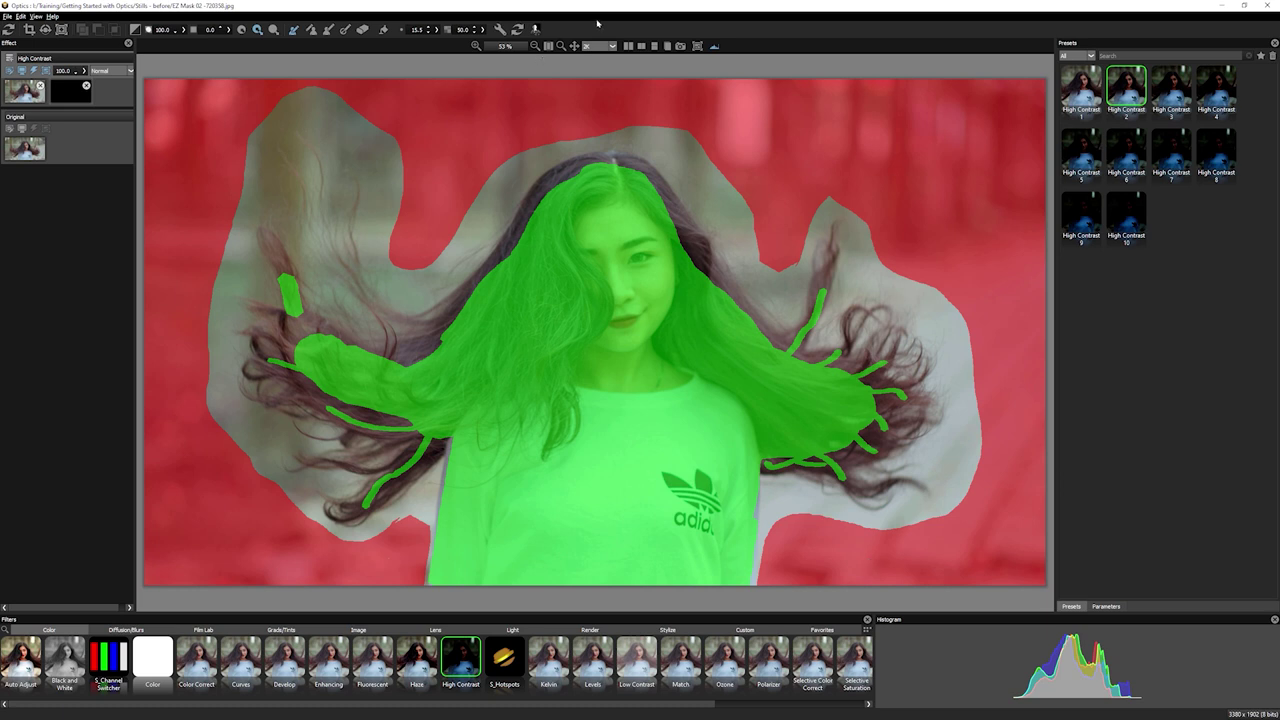
- Generate the EZMask from the strokes and show the mask in the viewer
click(519, 32)
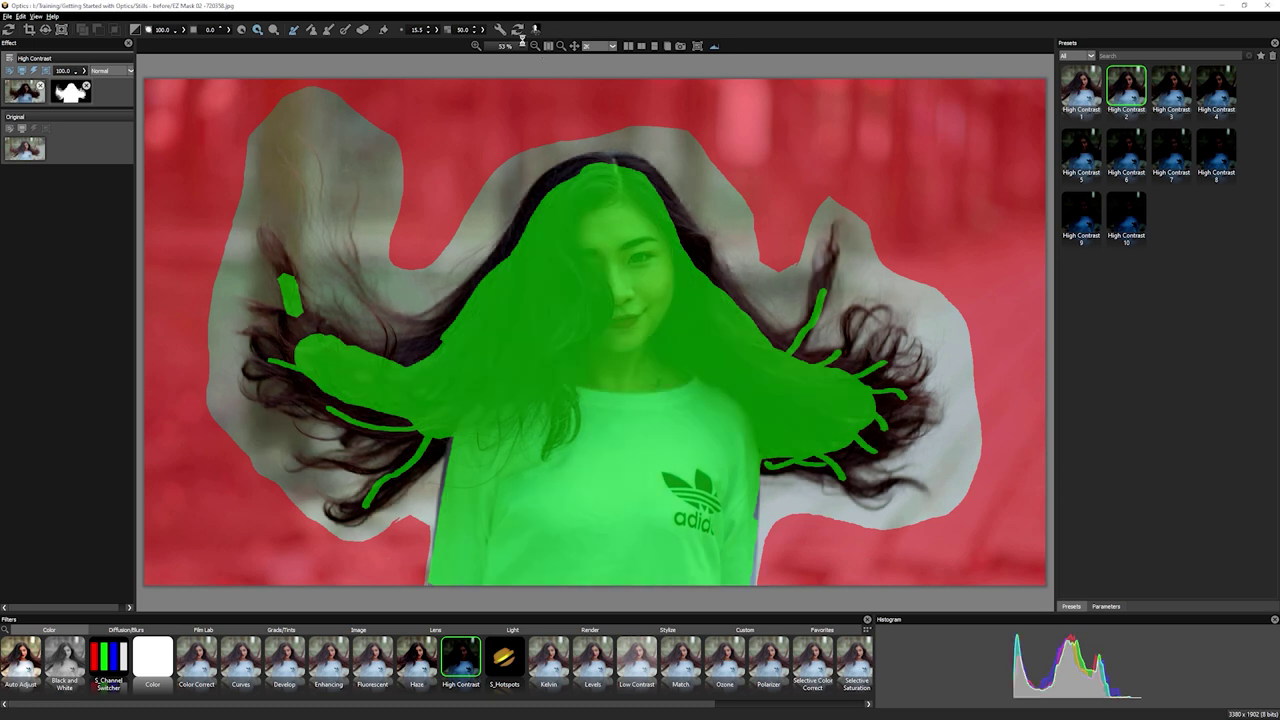
key(m)
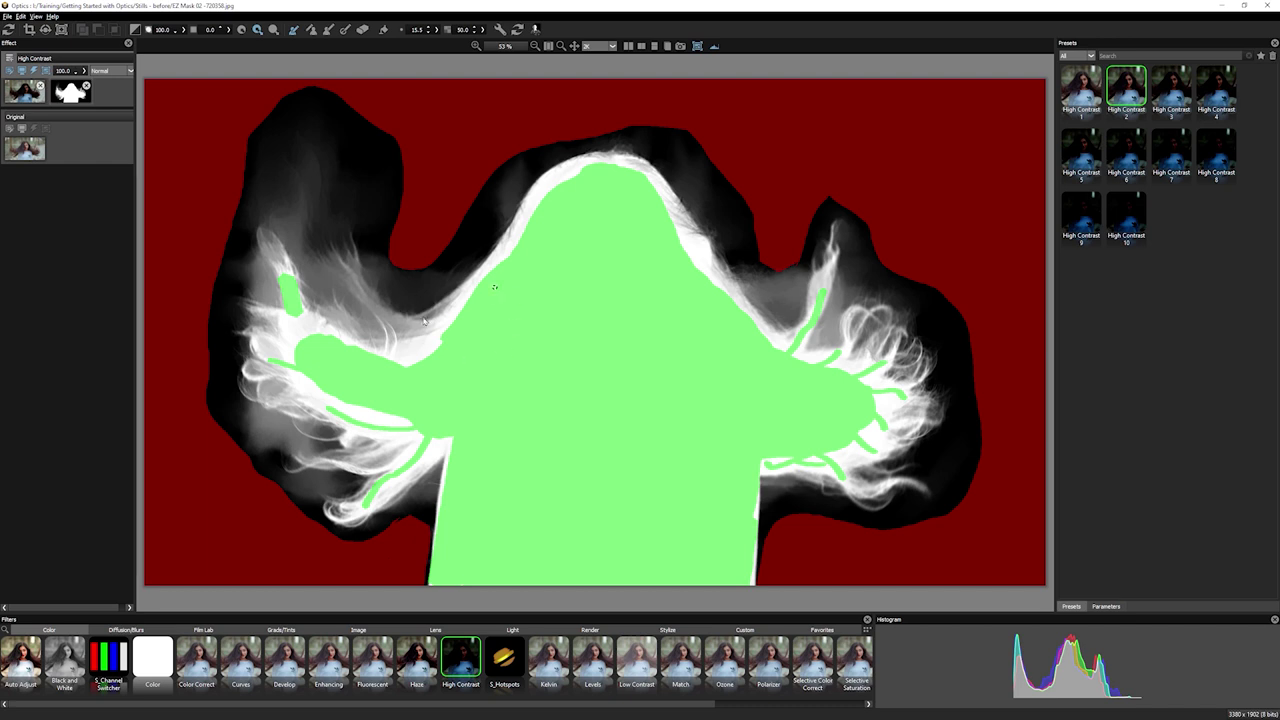
click(698, 45)
click(698, 45)
- Paint short red background strokes in the dark and grey gaps beside the head and around the hair on both sides
drag(493, 226, 530, 174)
drag(672, 152, 708, 207)
drag(771, 283, 786, 313)
drag(866, 252, 843, 300)
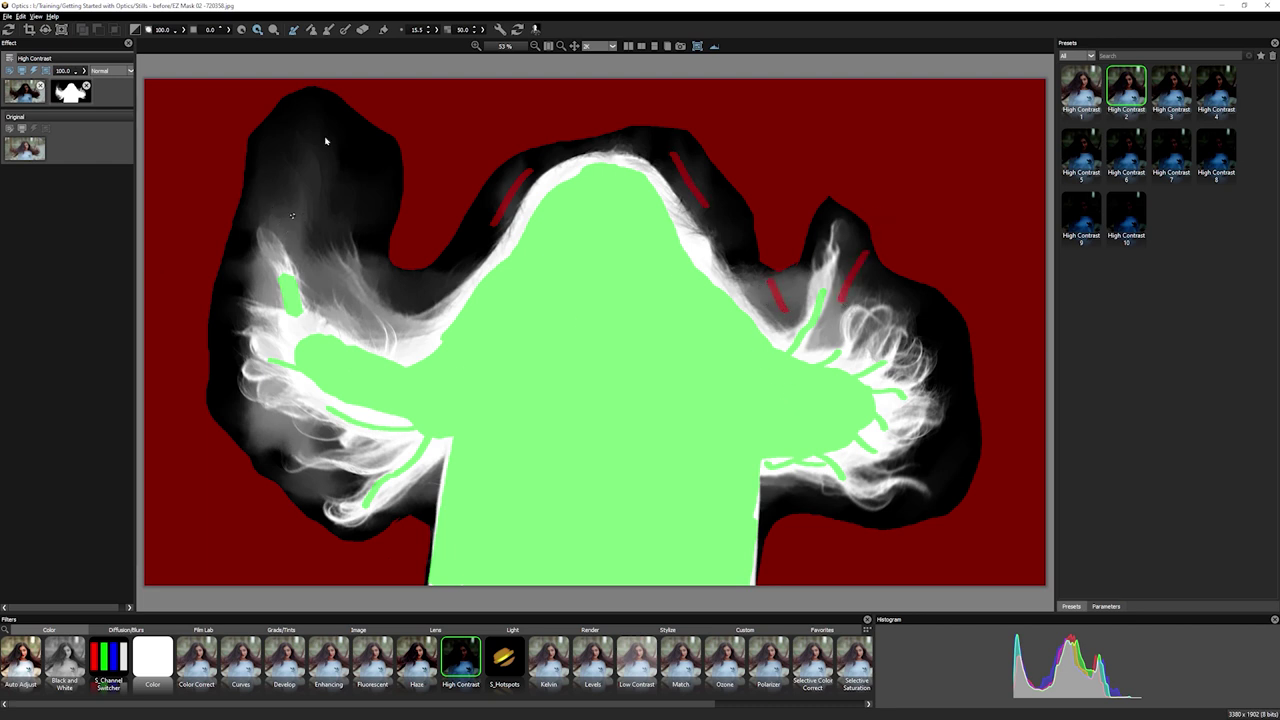
drag(263, 427, 288, 434)
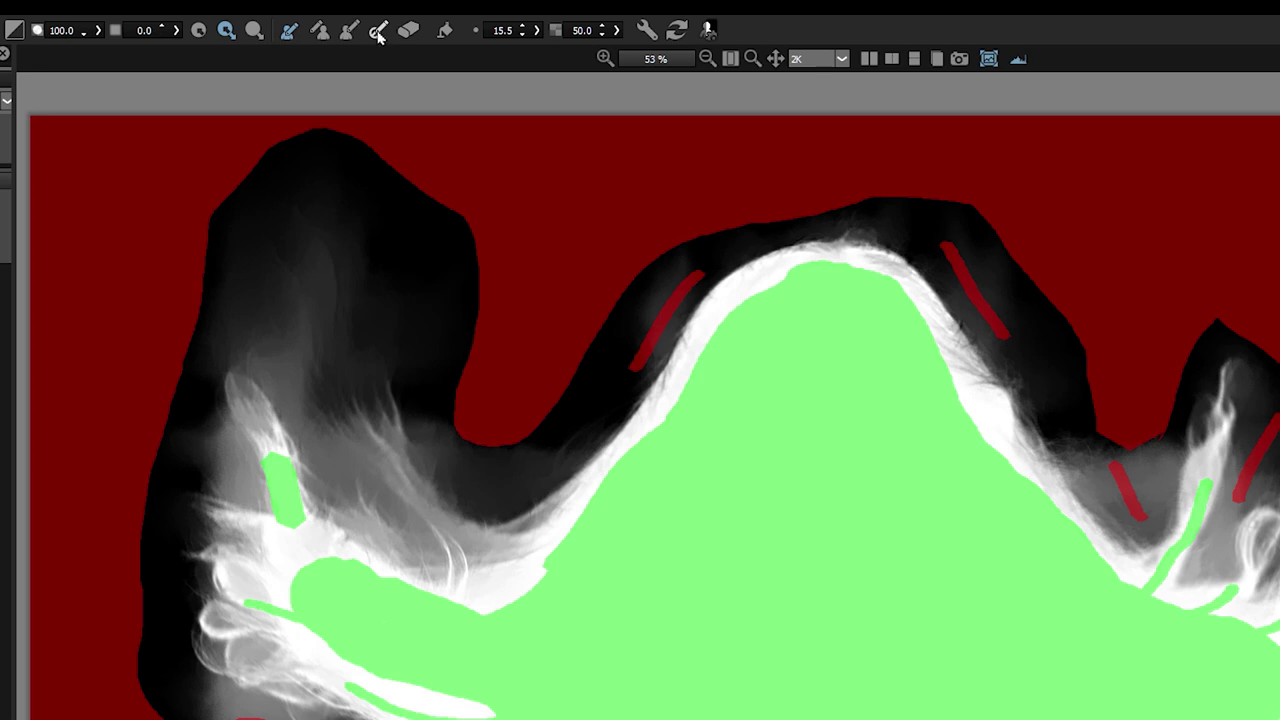
- Paint magenta strokes at brush size 117.8 over the wispy hair on both sides and the top of the head
click(378, 32)
mouse_move(303, 297)
mouse_down()
mouse_move(284, 350)
mouse_move(315, 434)
mouse_move(415, 531)
mouse_move(368, 430)
mouse_move(462, 535)
mouse_up()
drag(229, 623, 322, 702)
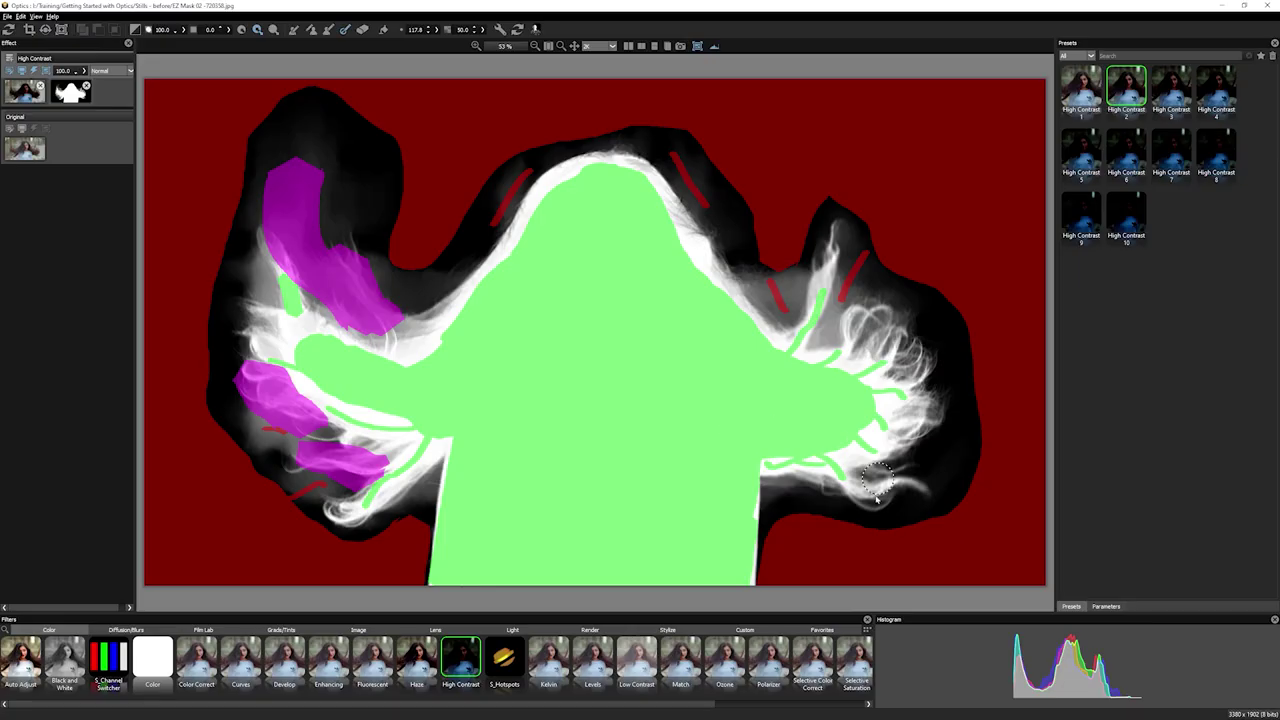
drag(1143, 719, 1217, 719)
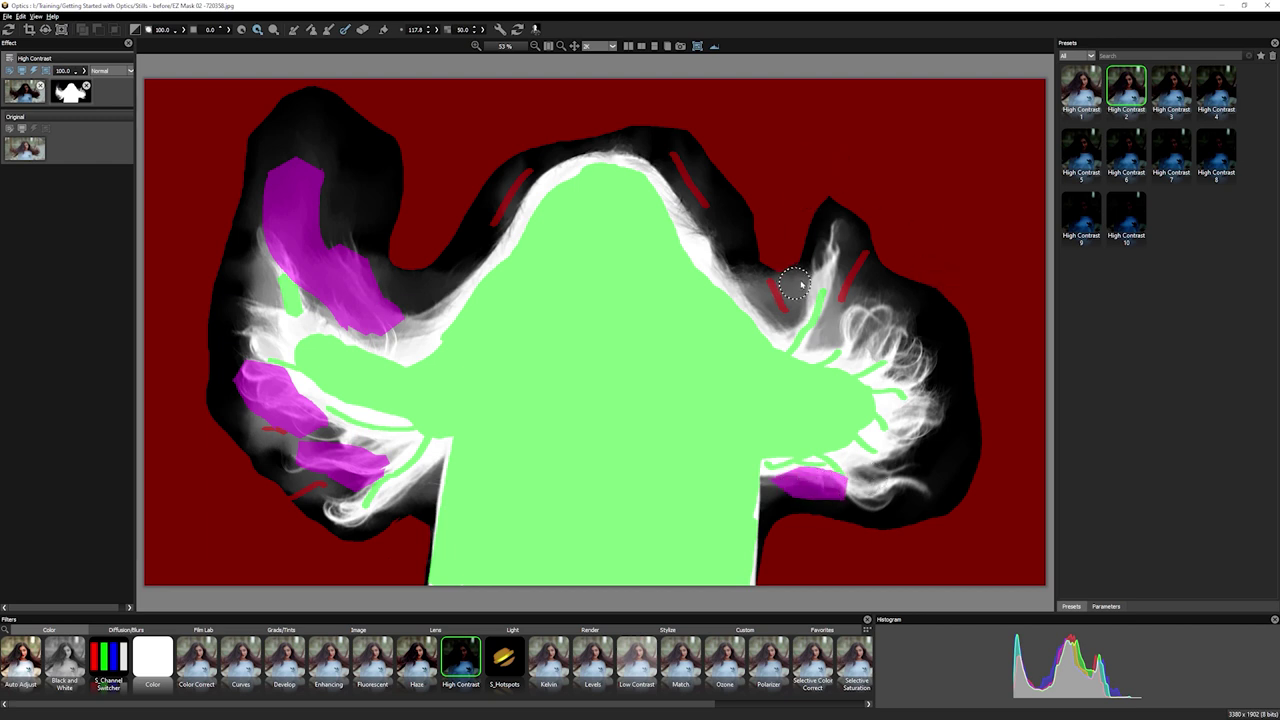
mouse_move(822, 255)
mouse_down()
mouse_move(835, 232)
mouse_move(848, 262)
mouse_up()
drag(863, 313, 938, 395)
click(915, 428)
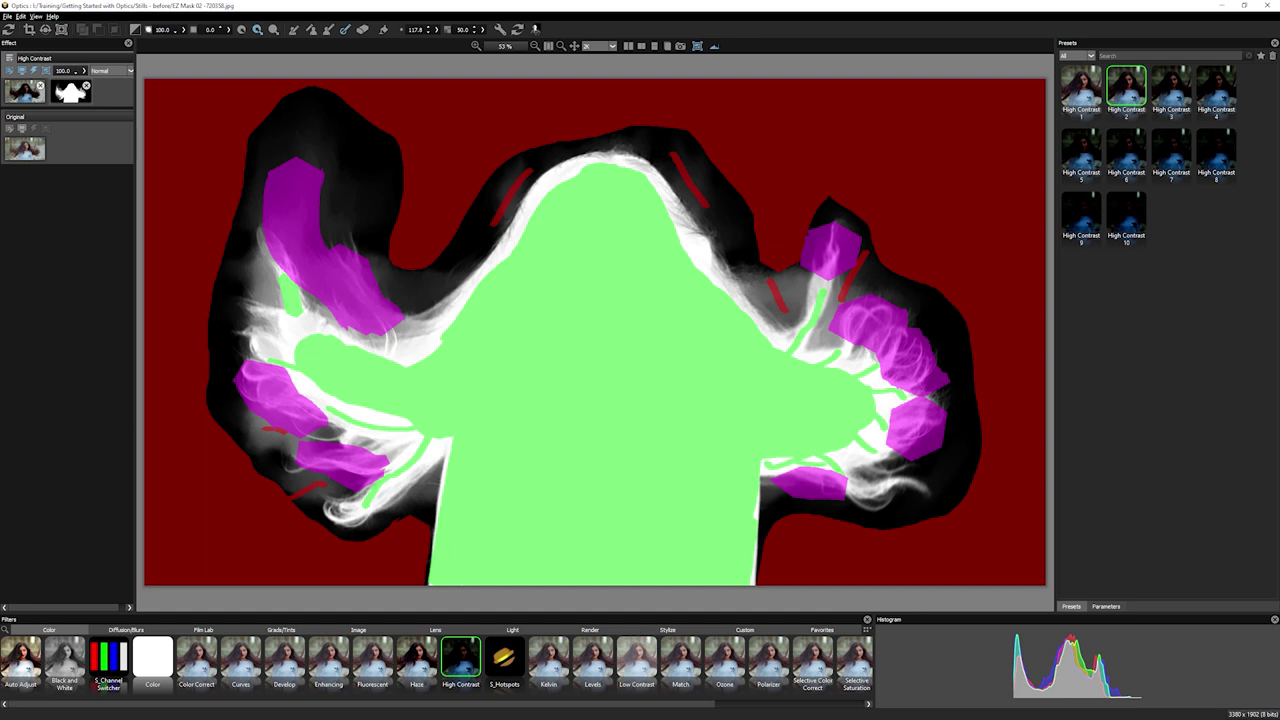
click(626, 145)
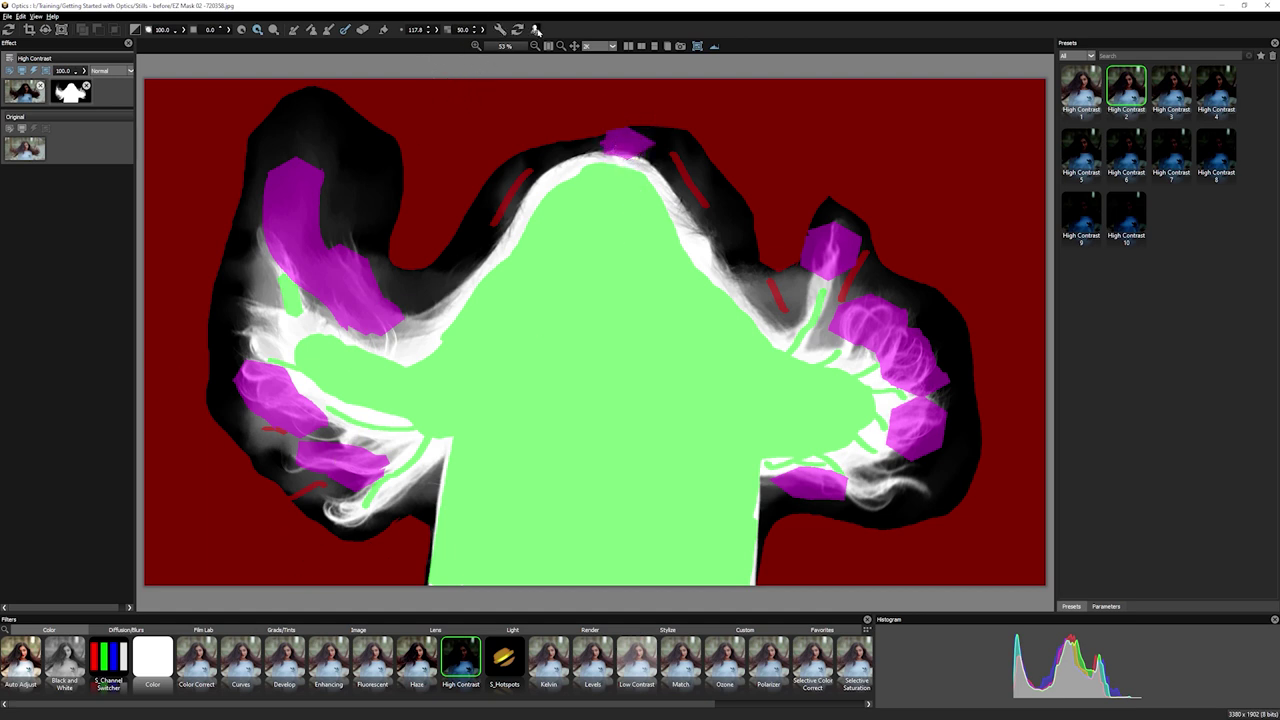
- Regenerate the mask, inspect it with the stroke overlay opacity at 0, and set that opacity to 36
click(535, 30)
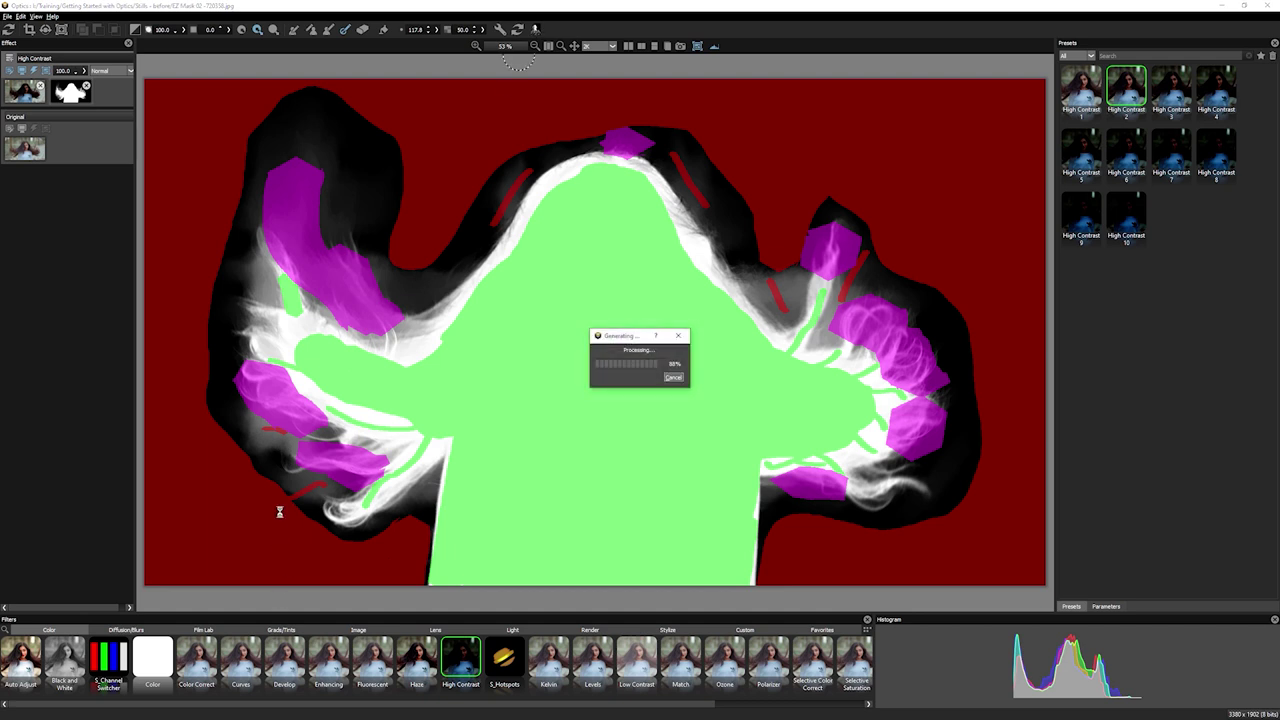
click(482, 30)
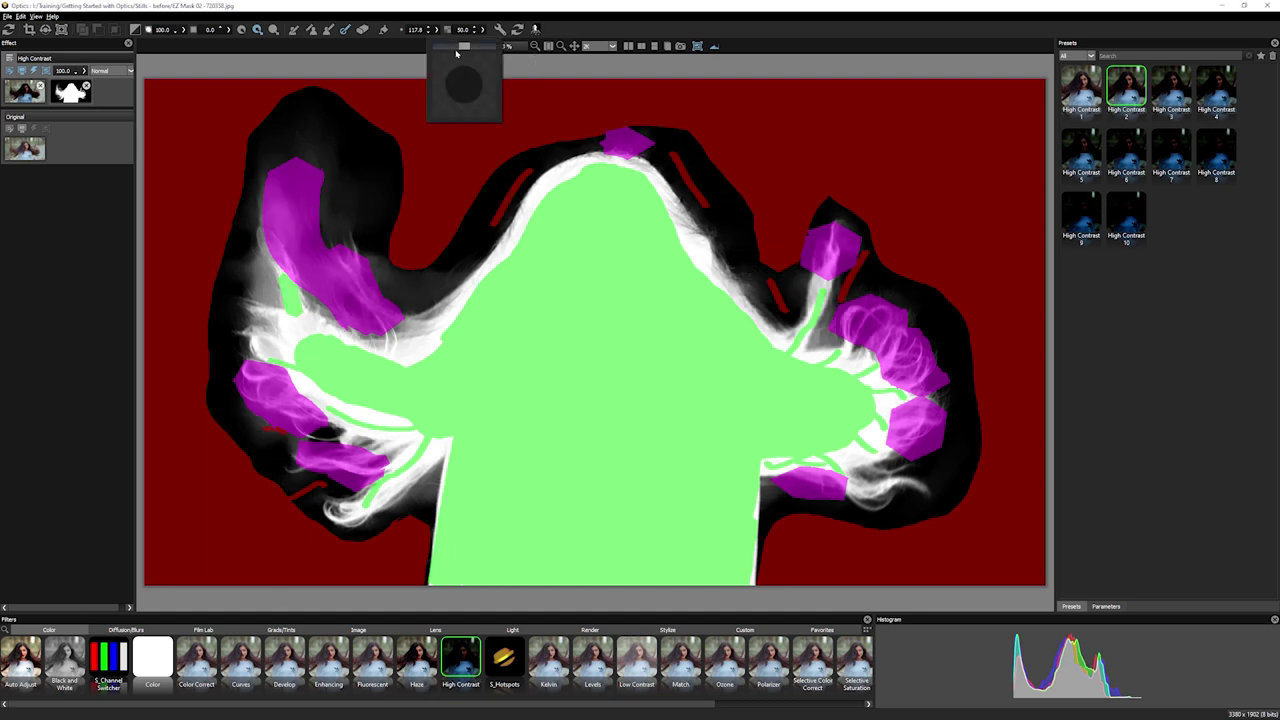
drag(460, 45, 432, 45)
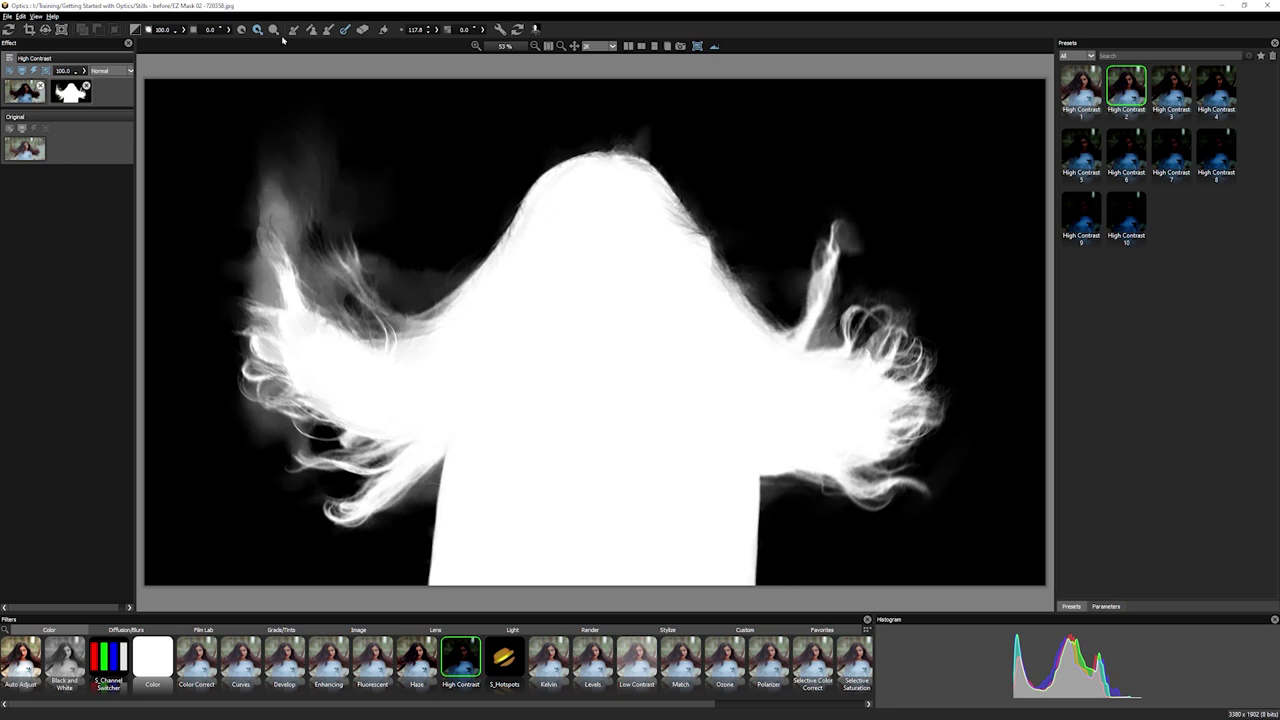
mouse_move(479, 34)
mouse_down()
mouse_move(439, 47)
mouse_move(457, 80)
mouse_up()
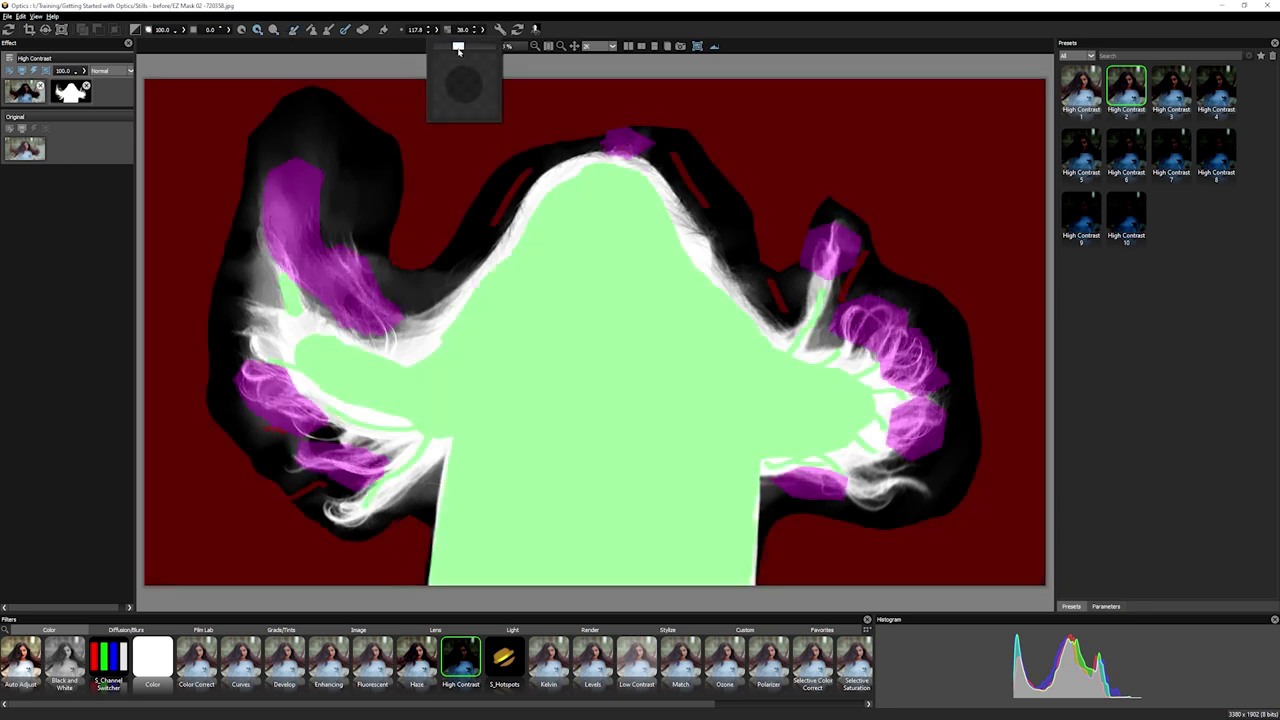
- Mark leftover grey areas around the left hair and beside the head with red background patches, reducing the brush to 63.8, and regenerate the mask
click(271, 183)
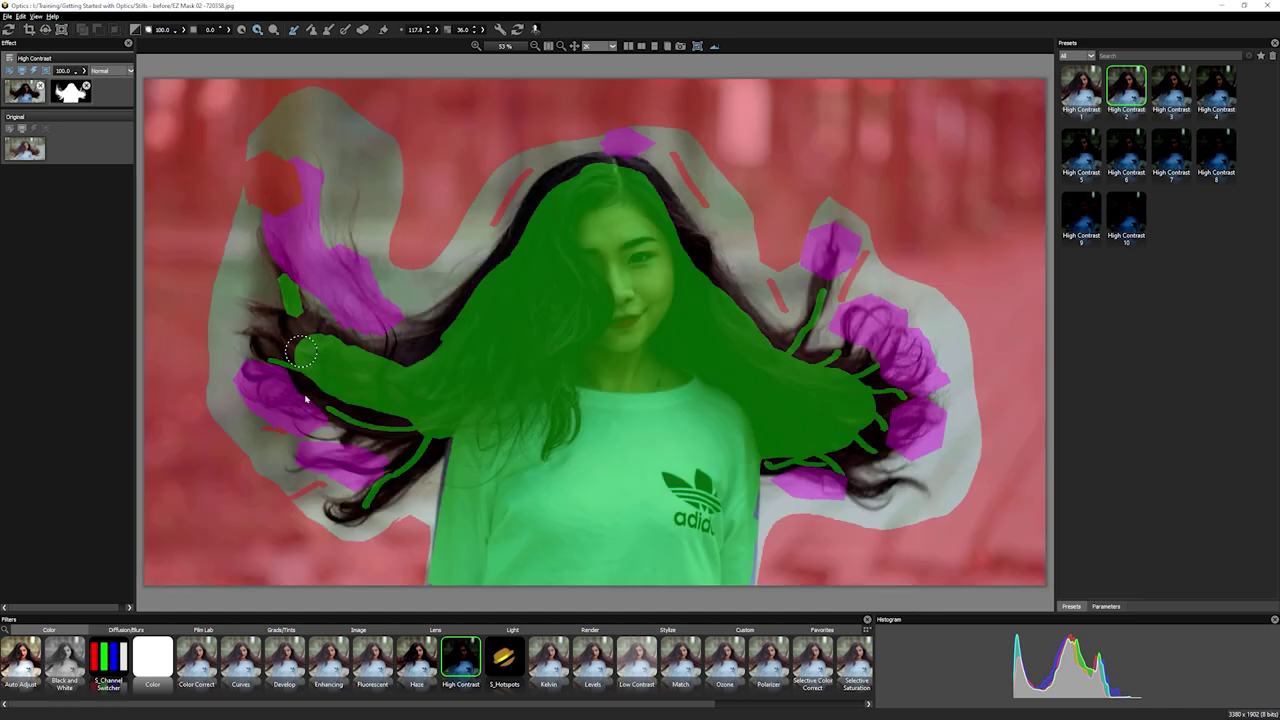
key(m)
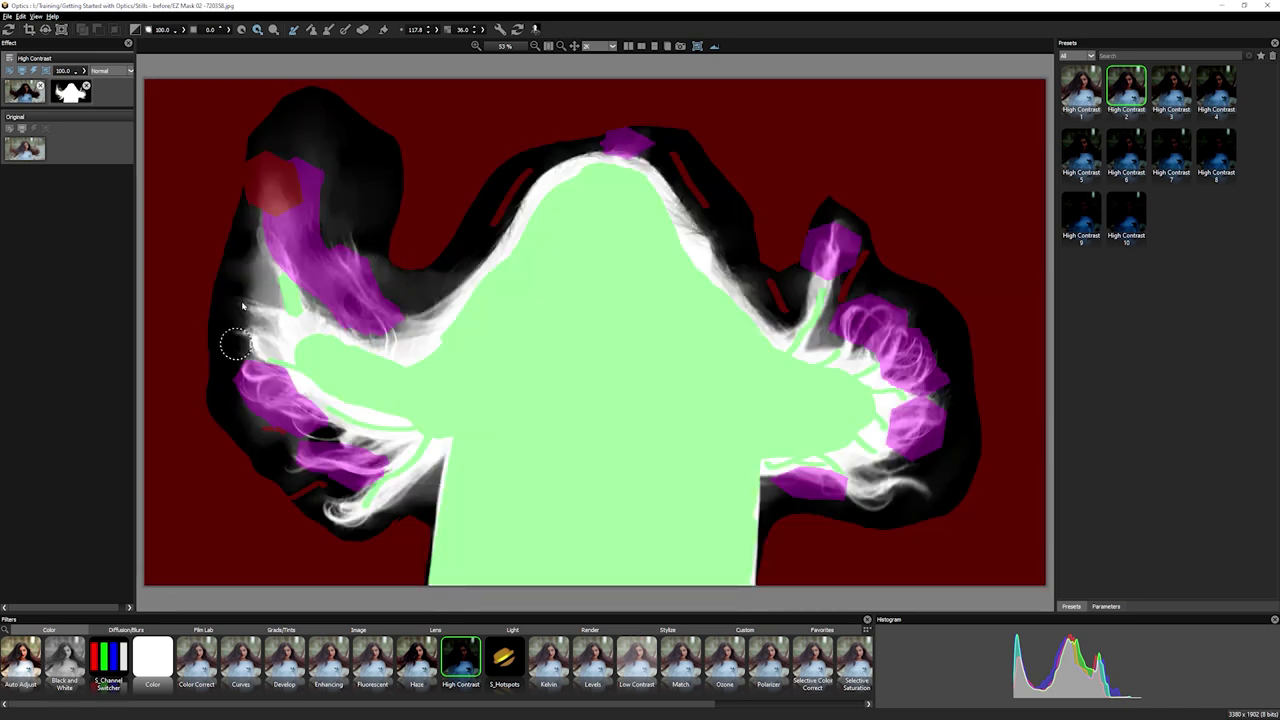
click(250, 268)
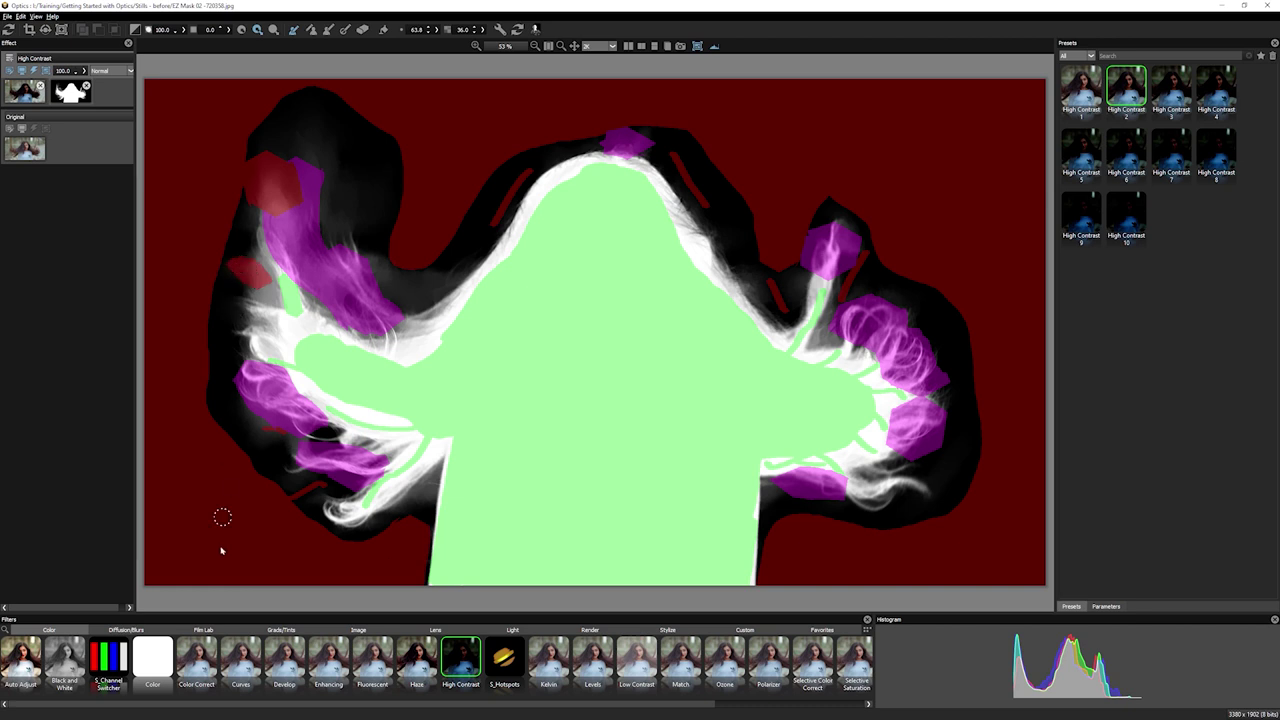
click(251, 431)
click(410, 276)
click(744, 238)
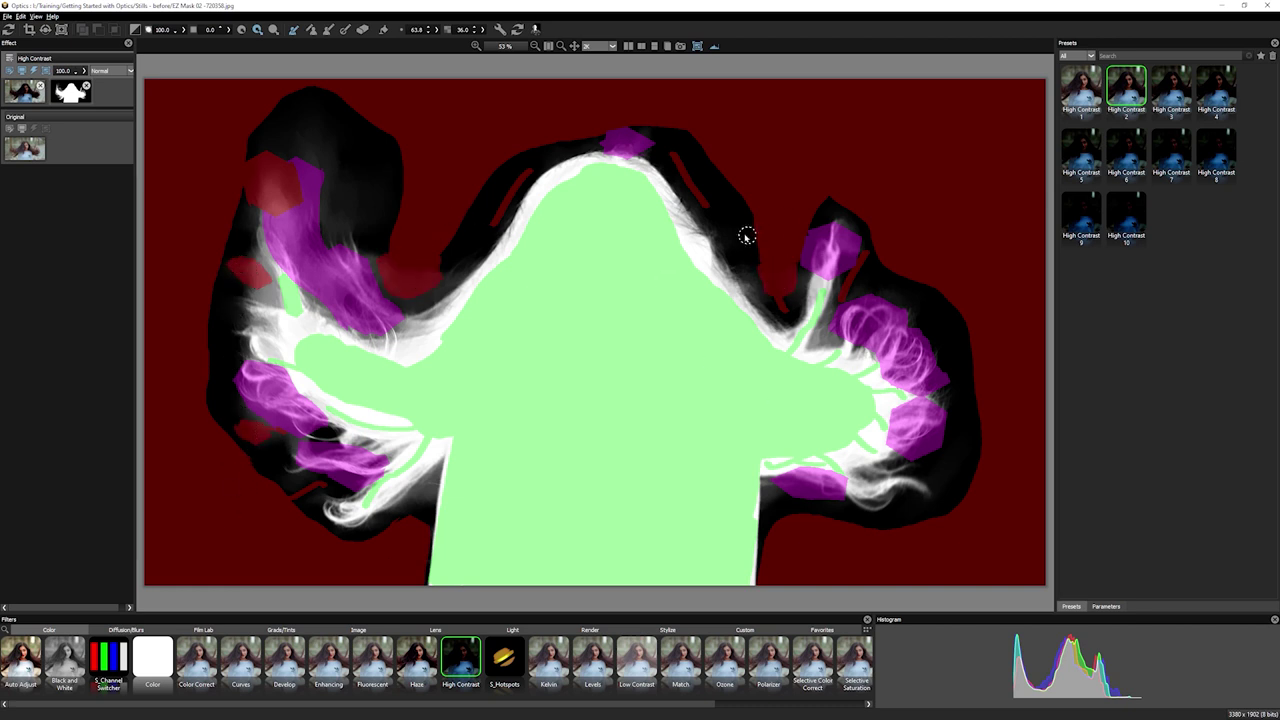
drag(343, 194, 320, 148)
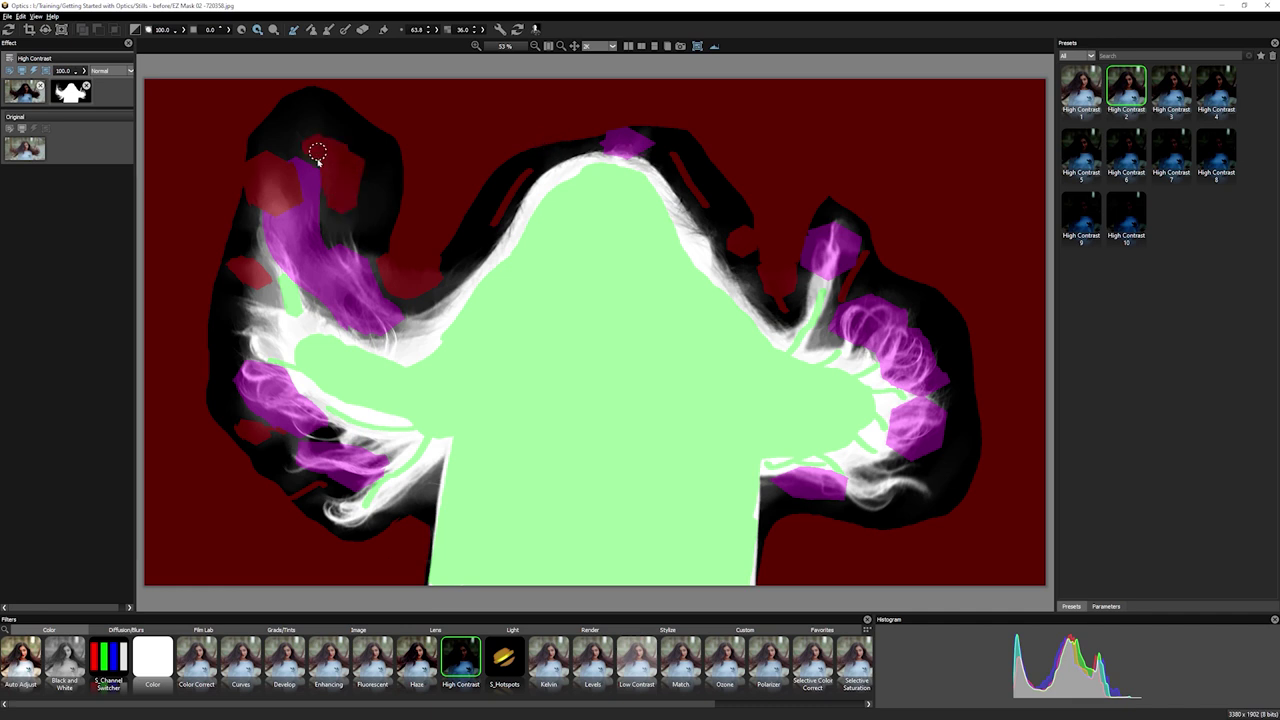
click(252, 308)
click(535, 30)
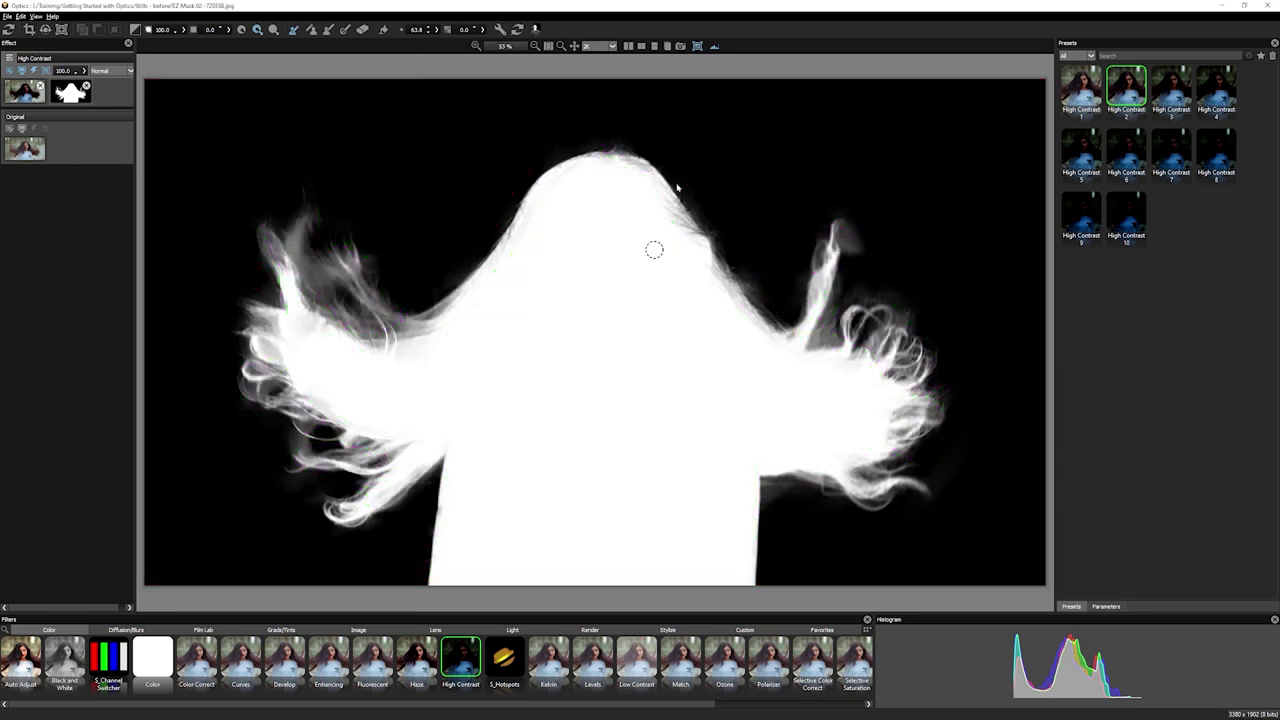
- Return the viewer to the image and invert the mask so High Contrast affects the background, toggling the inversion to compare
click(697, 46)
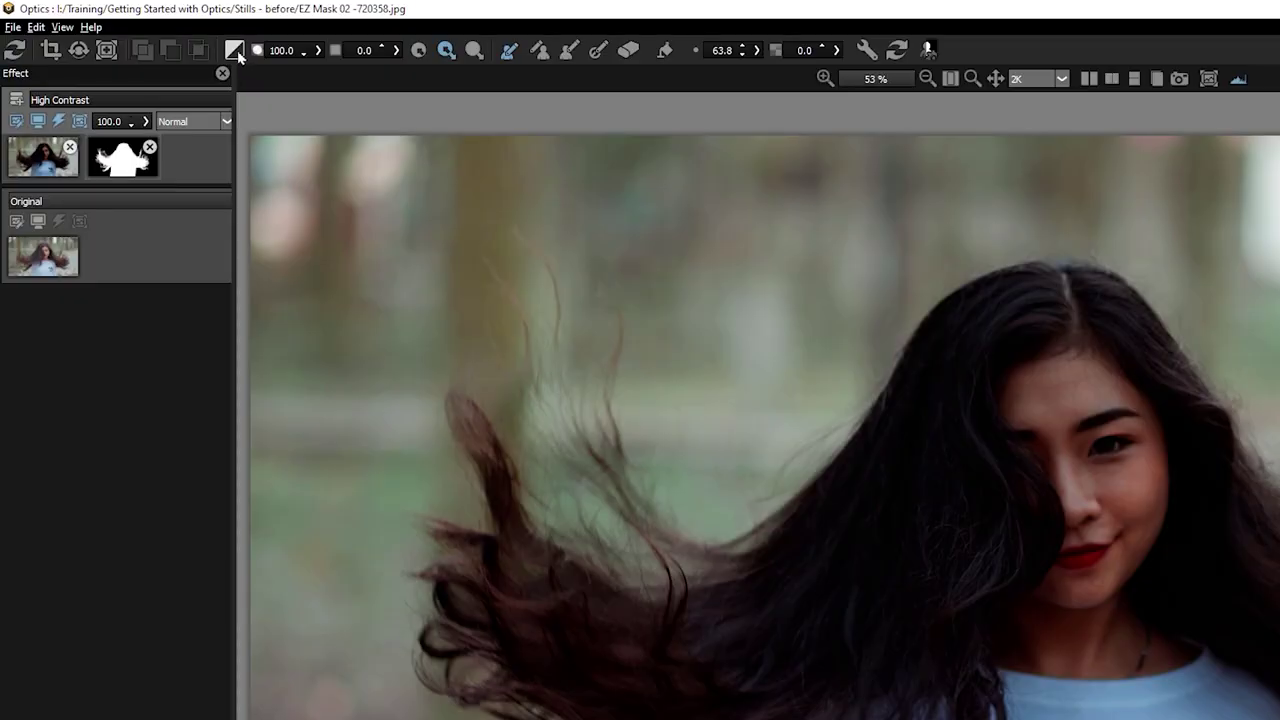
click(236, 52)
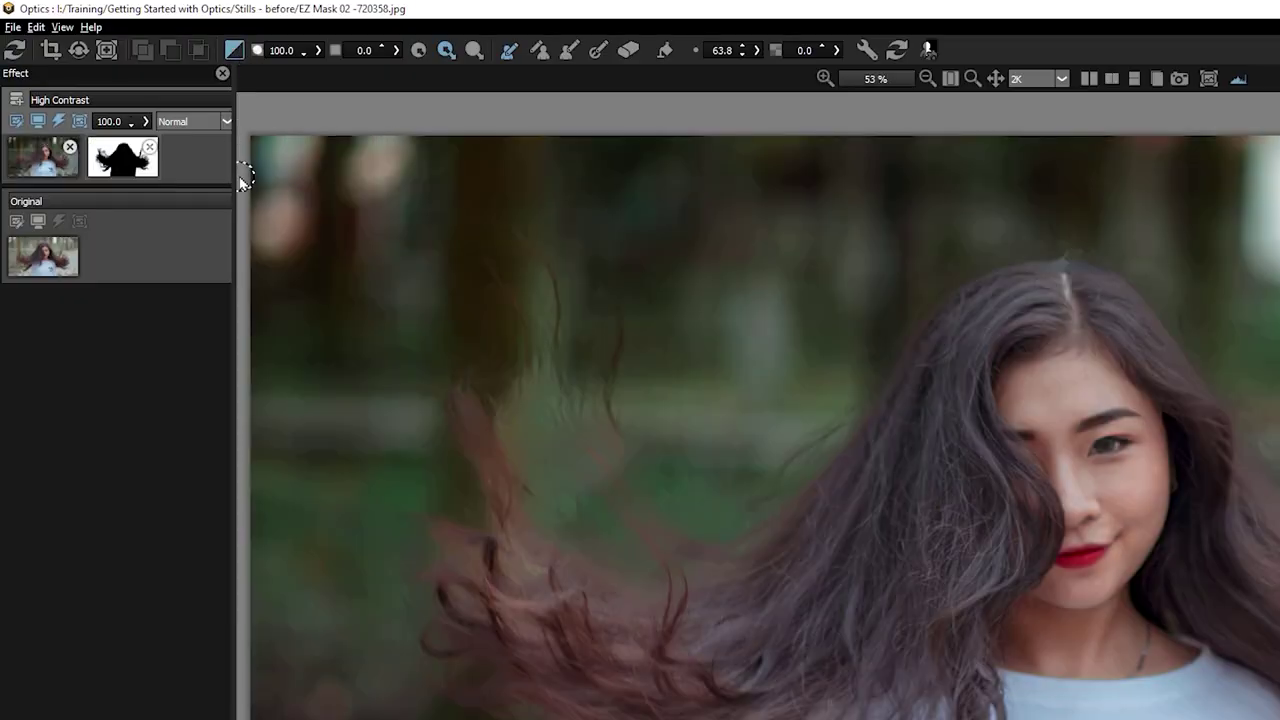
click(234, 50)
click(234, 50)
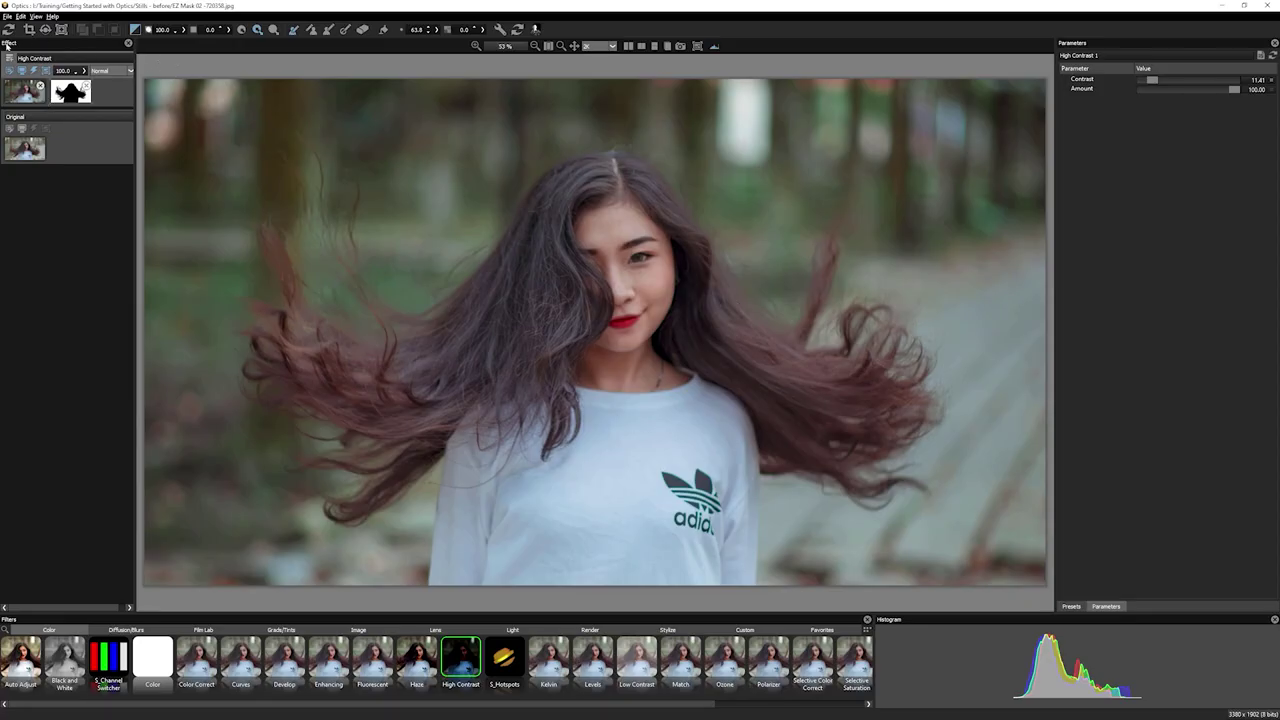
- Add a Curves filter layer above High Contrast and shape an RGB S-curve with its upper point at input 68.2, output 73.2
click(8, 29)
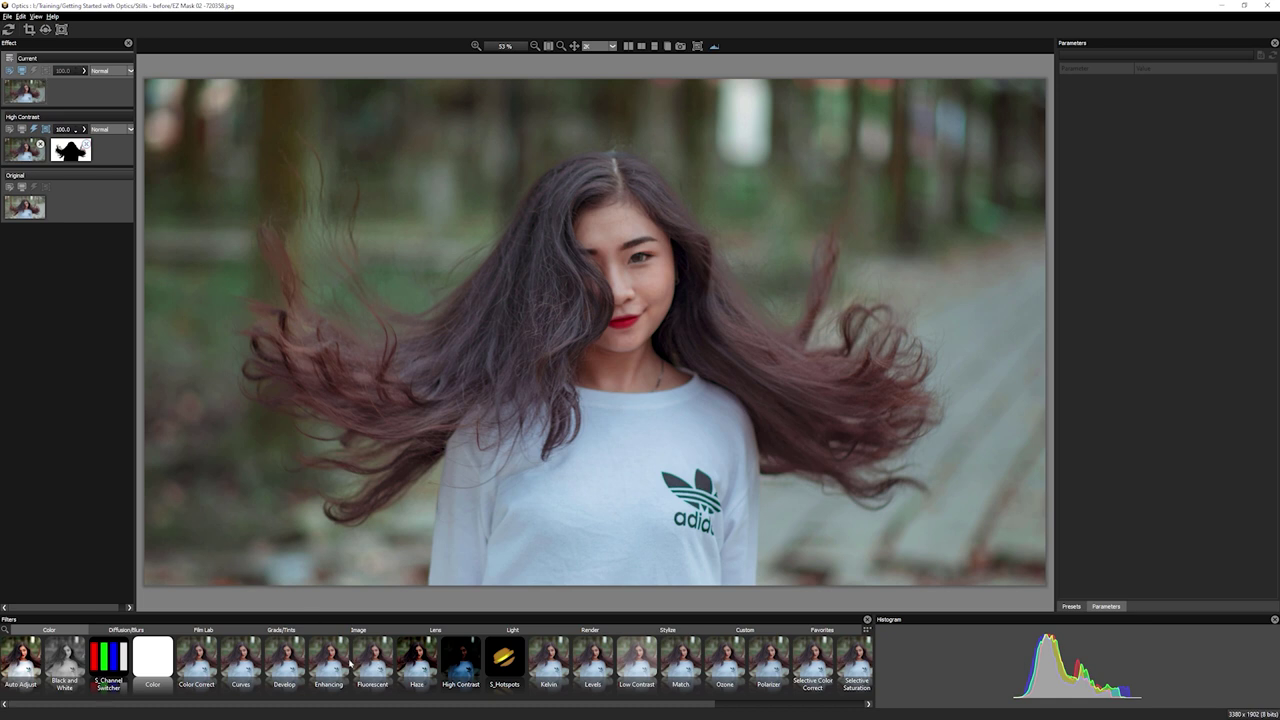
click(241, 660)
drag(1188, 152, 1230, 122)
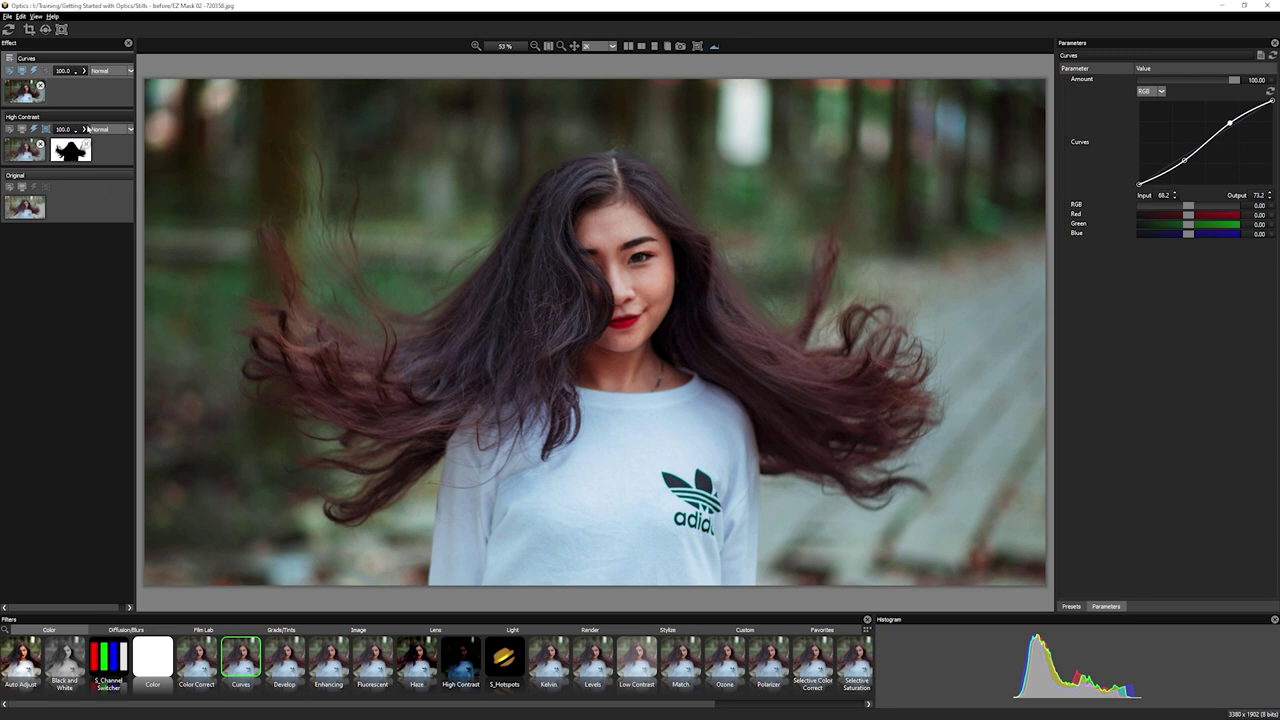
- Copy the High Contrast layer's mask onto the Curves layer and invert the copy so Curves affects only the woman
drag(74, 101, 72, 104)
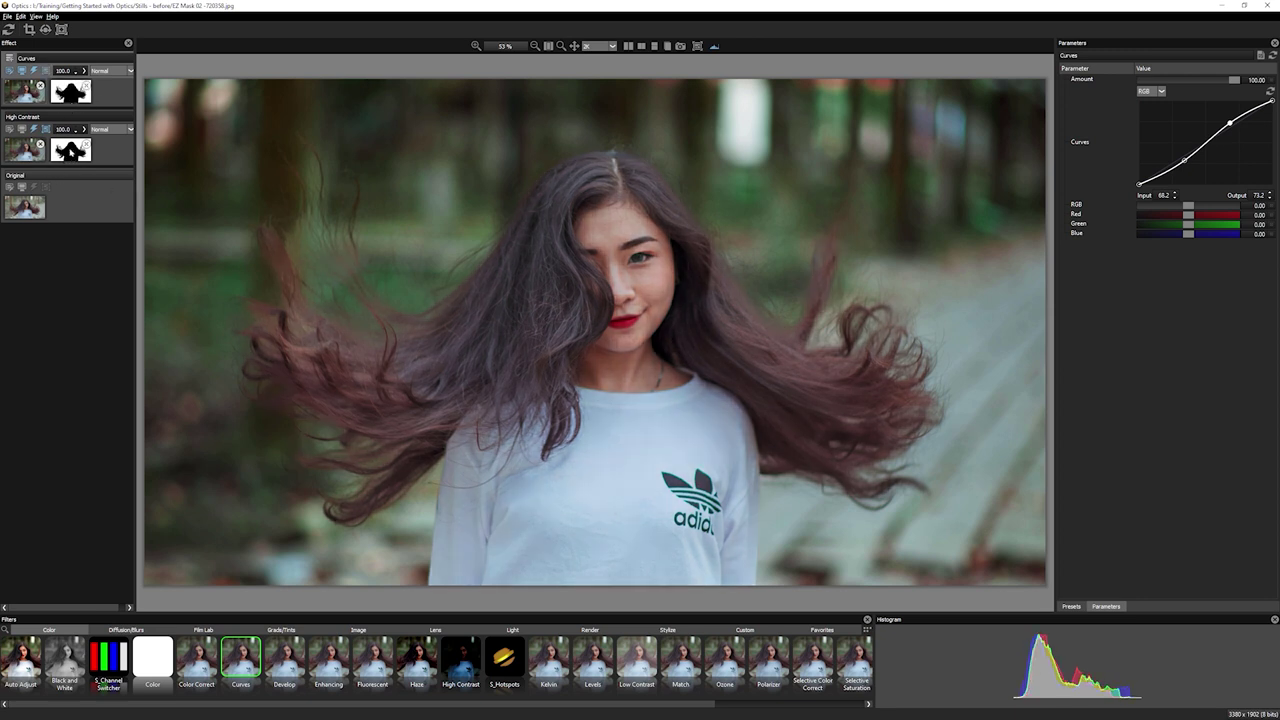
click(70, 90)
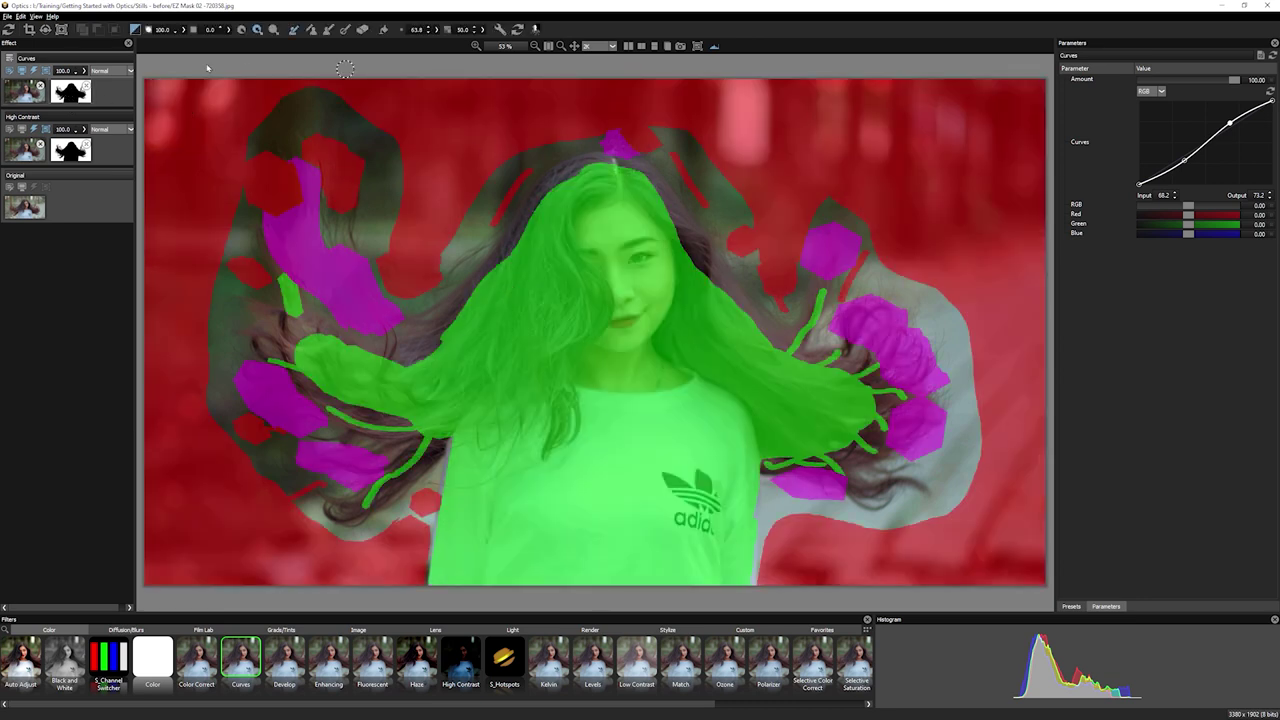
click(134, 29)
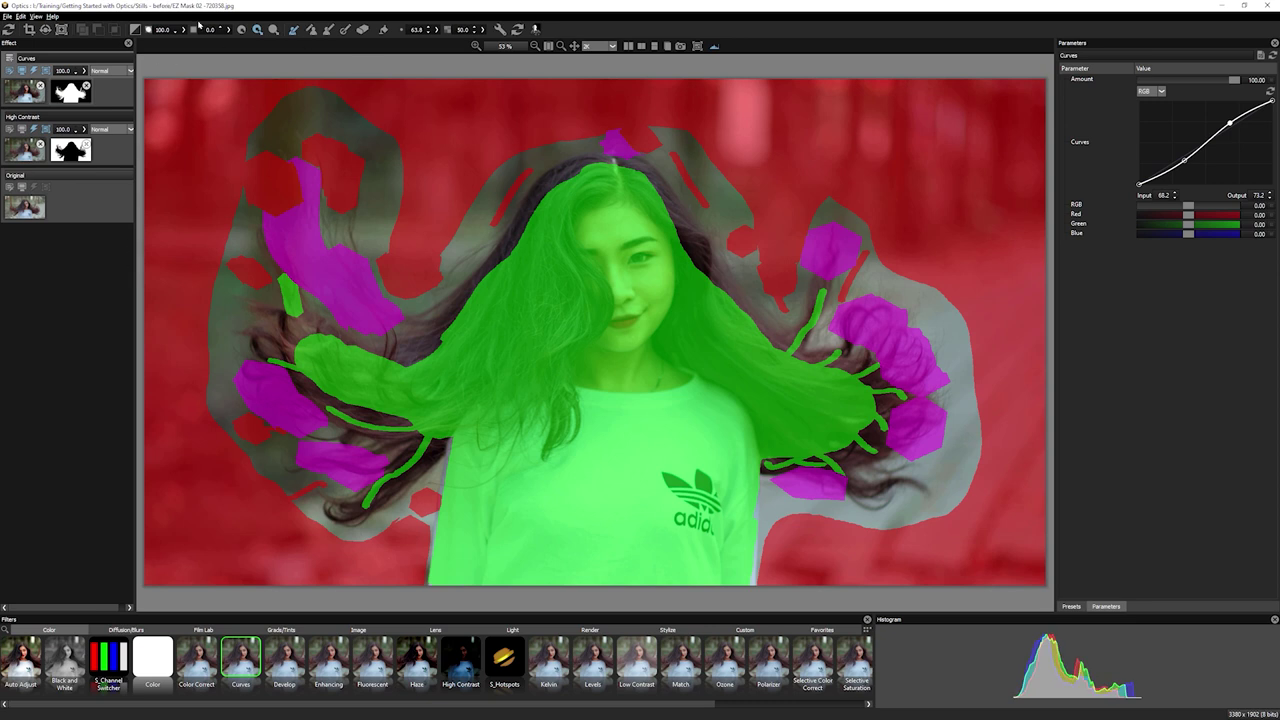
- Return from the mask to the Curves adjustment and move the curve's lower point to input 29.2, output 24.4
click(25, 95)
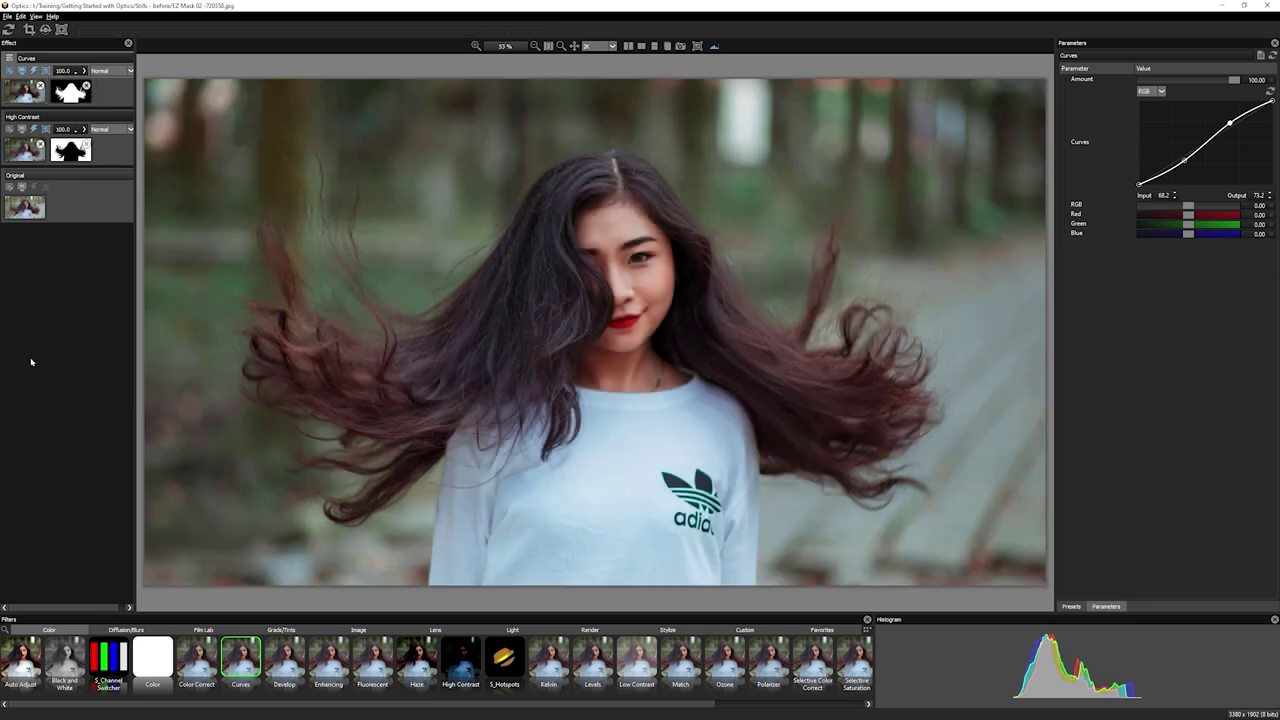
drag(1184, 163, 1179, 166)
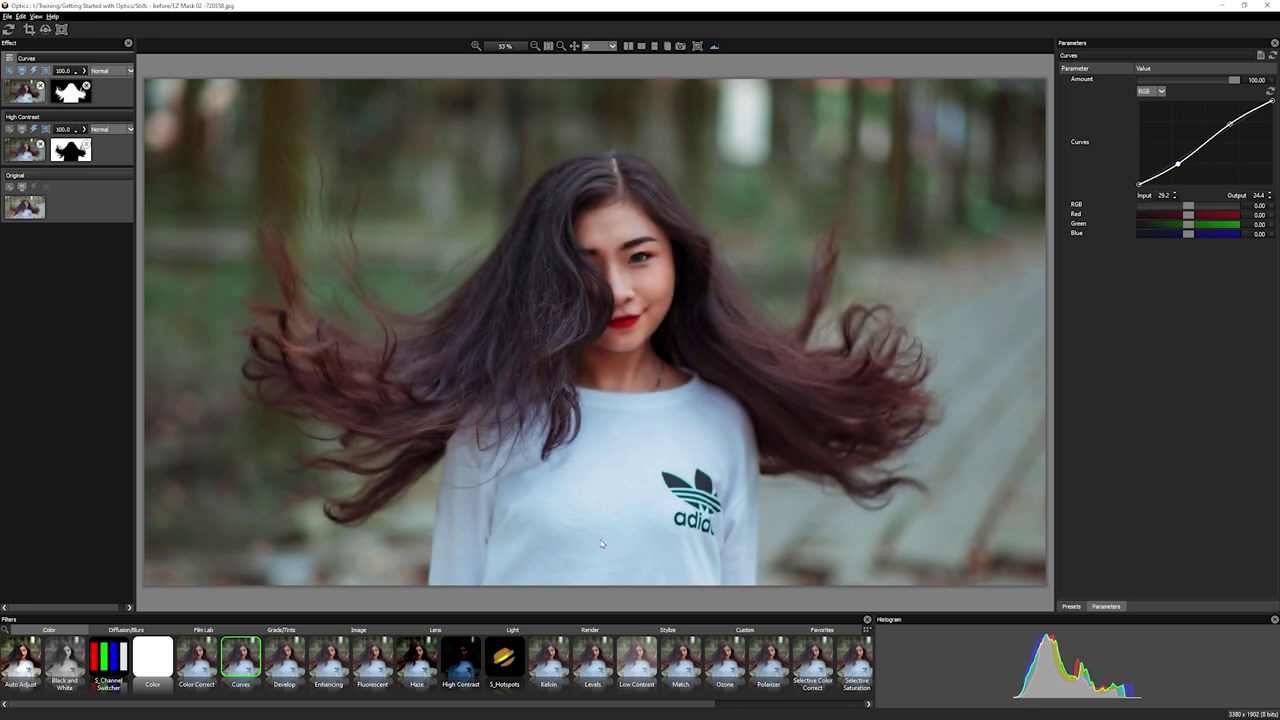